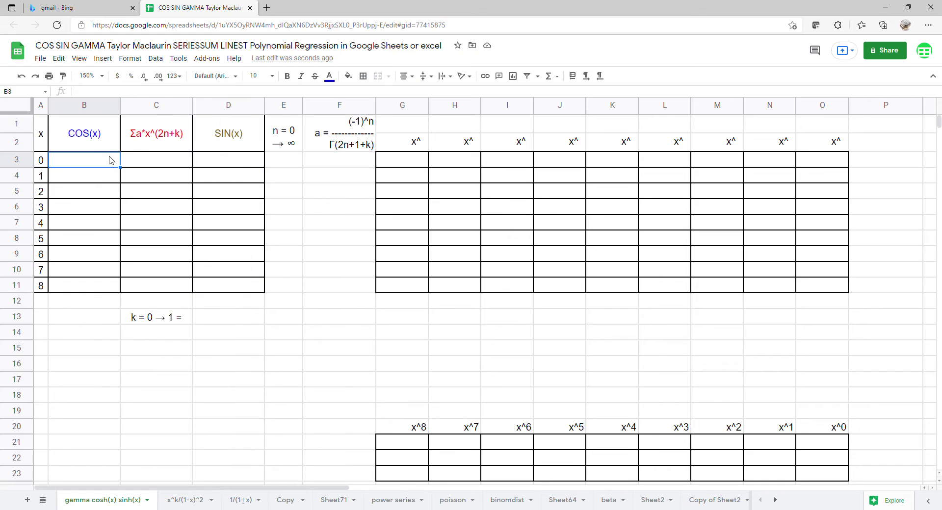
- Fill the COS(x) column from B3 with an array formula taking COS of the x values in A3:A11
type("=arr")
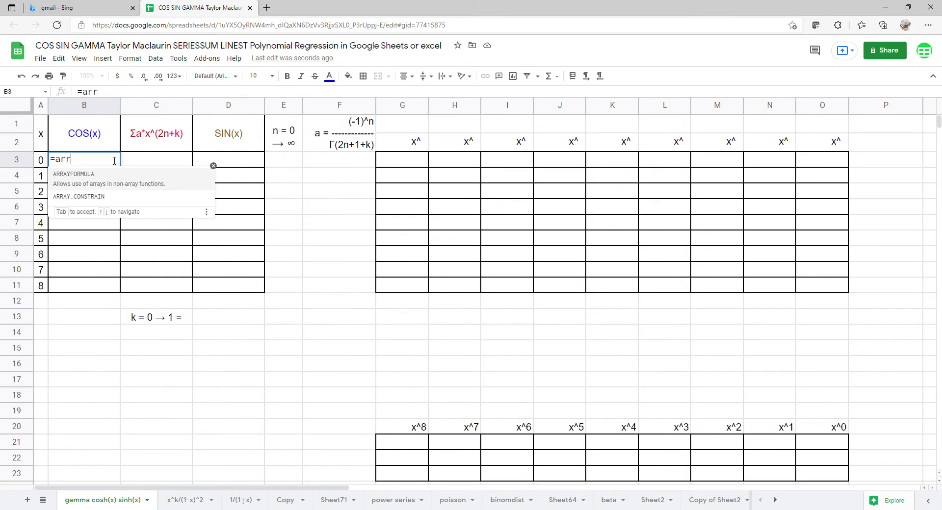
key("Tab")
type("cos")
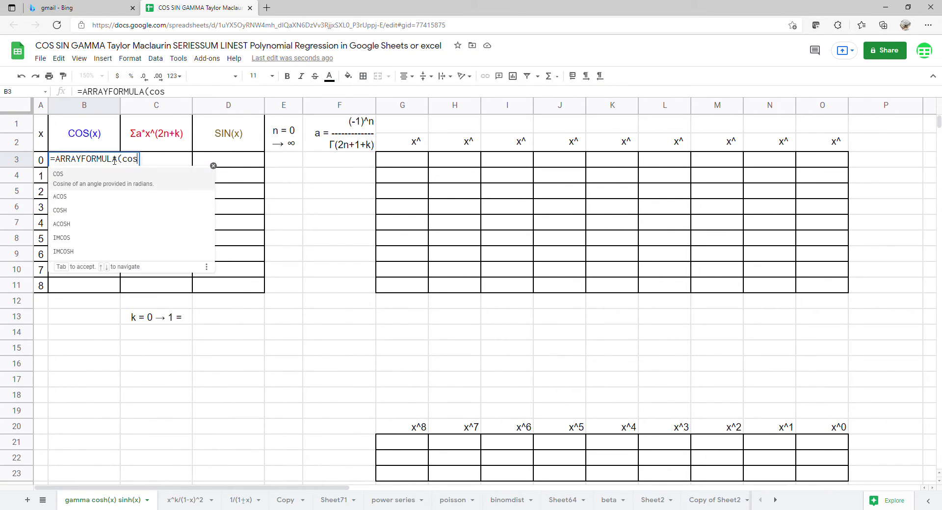
key("Tab")
left_click(33, 167)
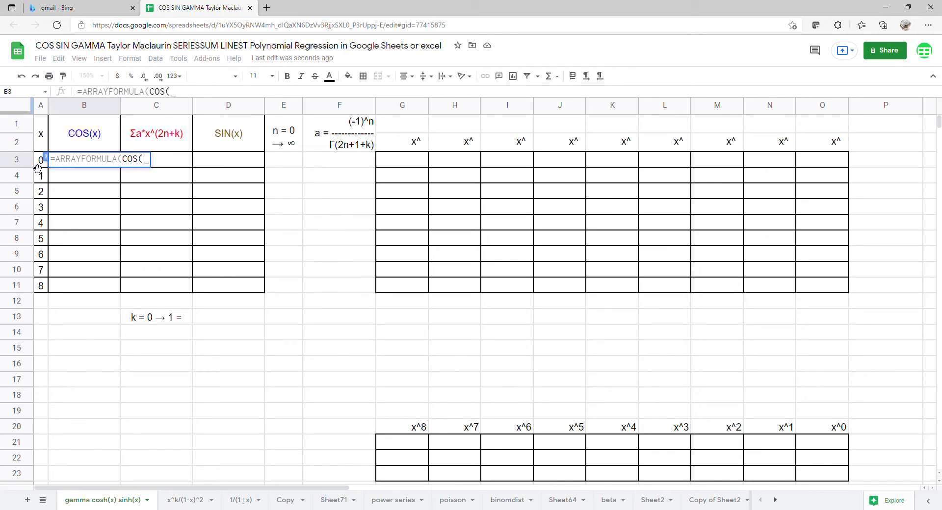
left_click_drag(37, 166, 39, 285)
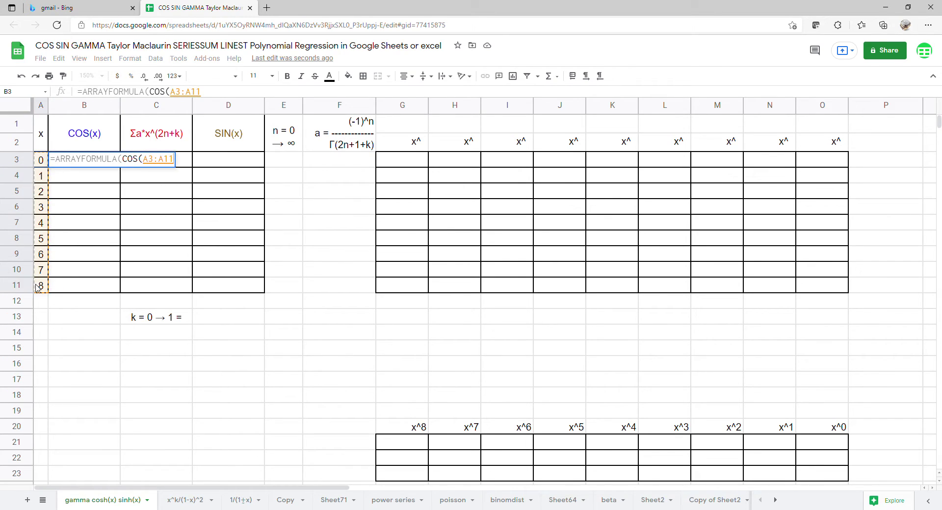
key("Return")
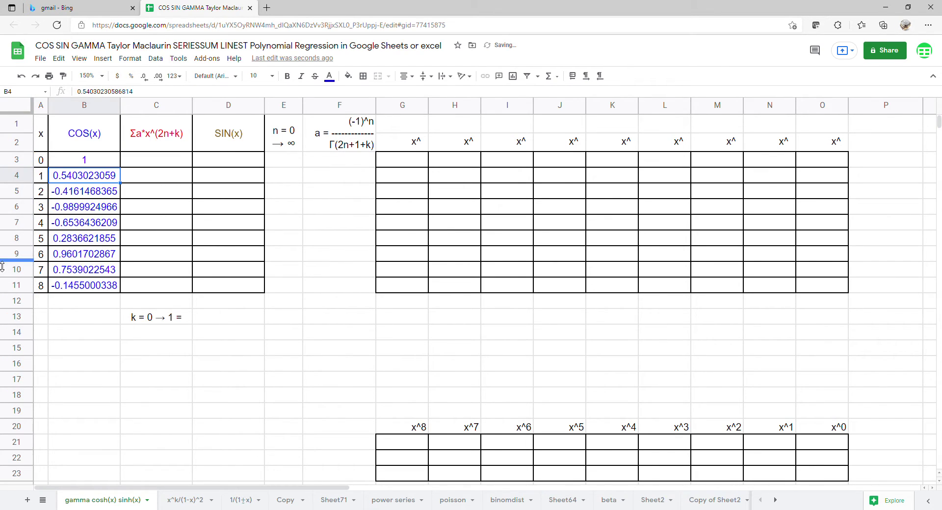
- Fill the SIN(x) column from D3 with an array formula taking SIN of the x values in A3:A11
left_click(227, 162)
type("=arr")
key("Tab")
type("si")
key("Tab")
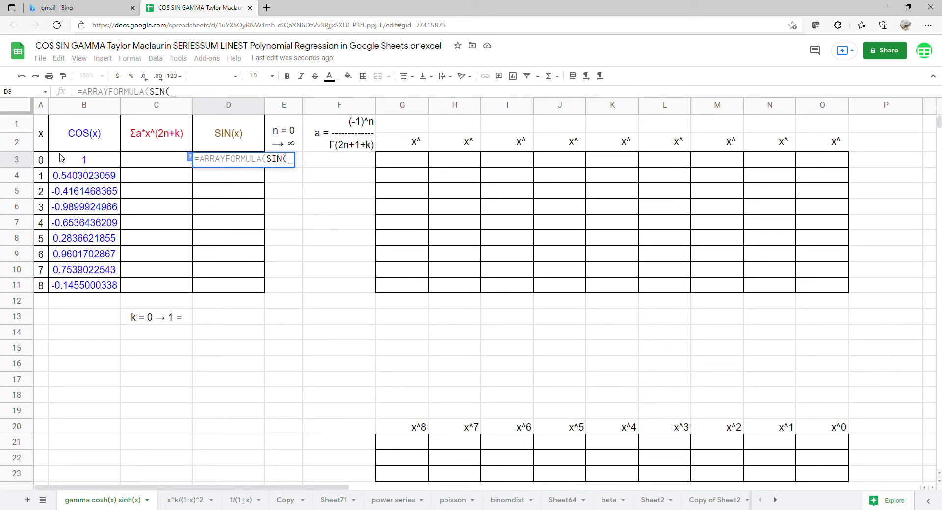
left_click_drag(47, 166, 47, 288)
key("Return")
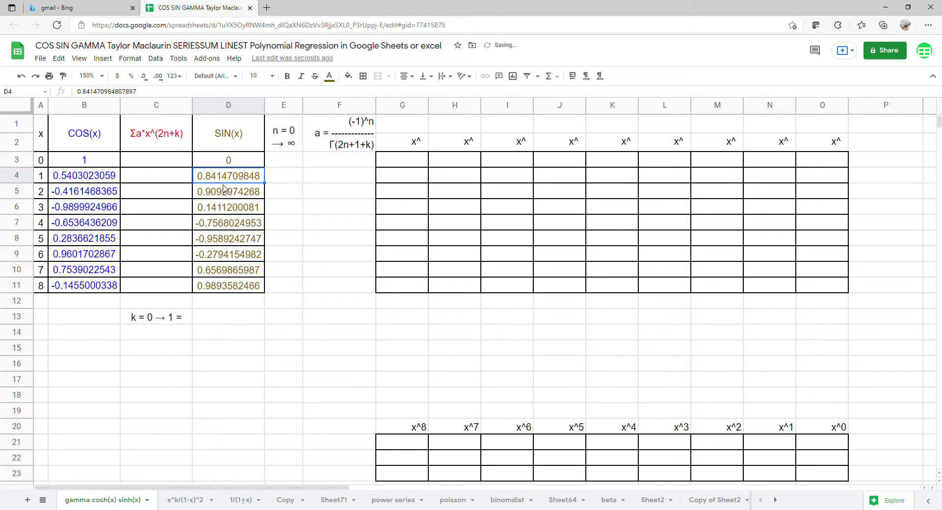
- Add list-of-items data validation to C14 with the dropdown options 0, 0.4, 0.8 and 1 for k
left_click(144, 159)
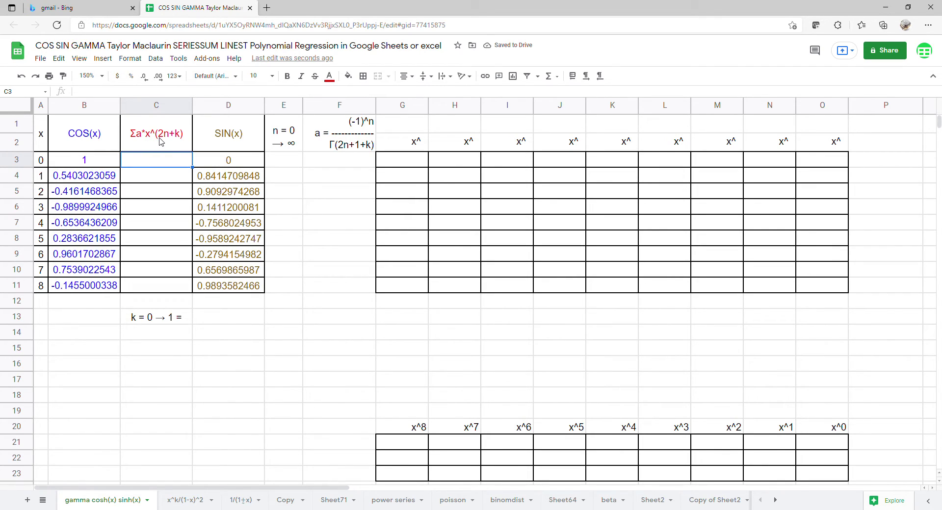
left_click(150, 338)
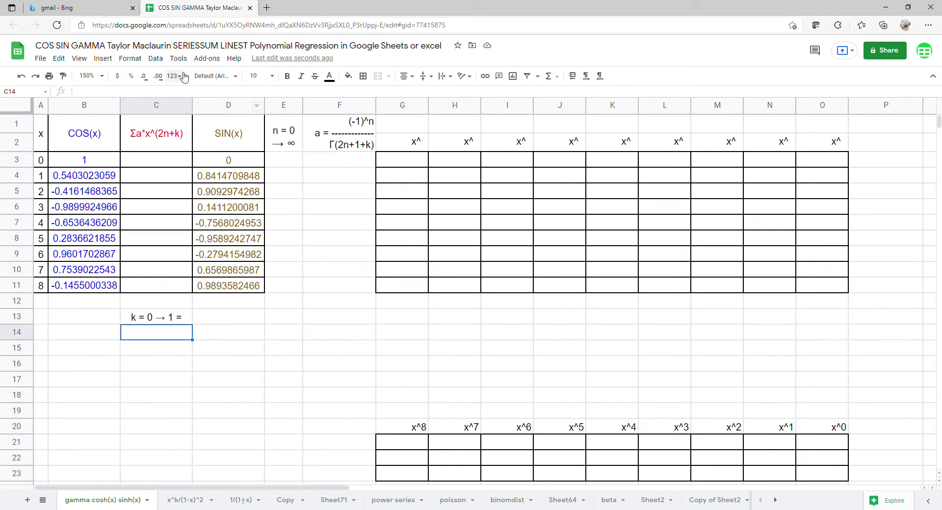
left_click(155, 59)
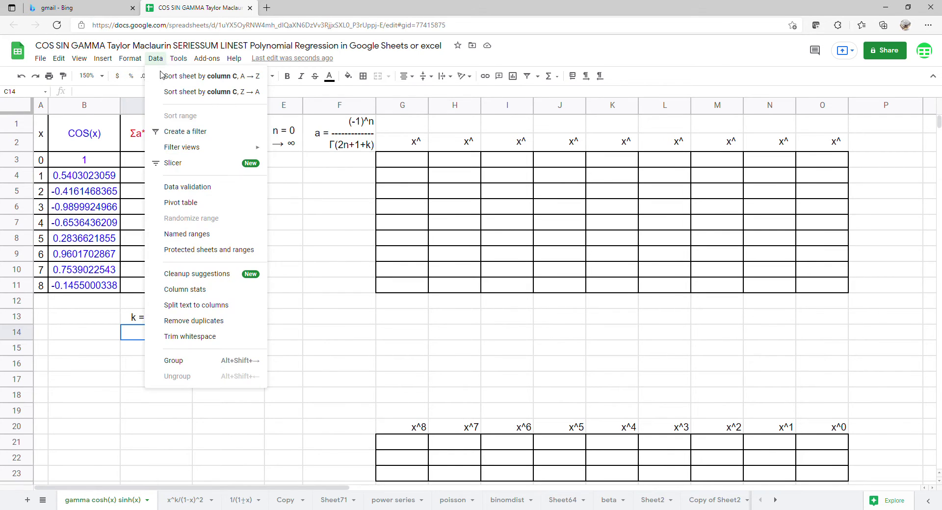
left_click(187, 187)
left_click(428, 244)
left_click(429, 265)
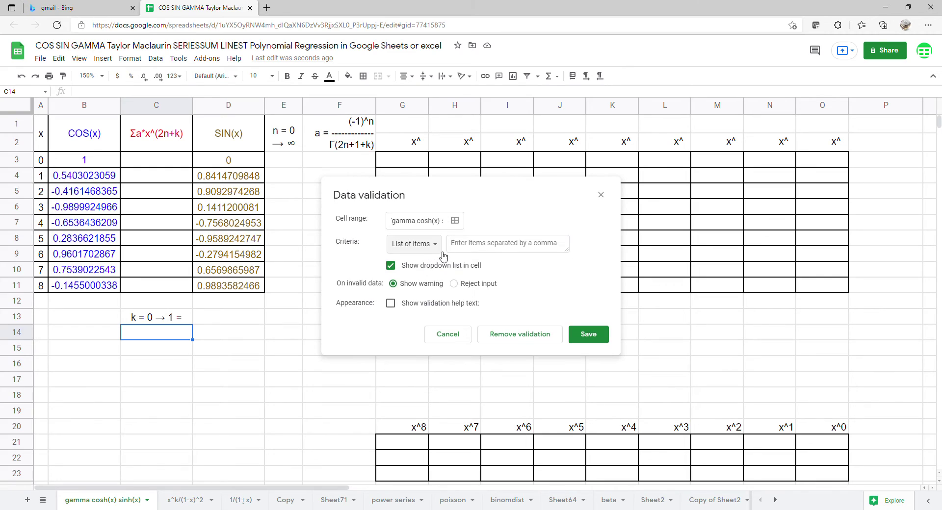
left_click(457, 250)
key("ctrl+v")
left_click(588, 336)
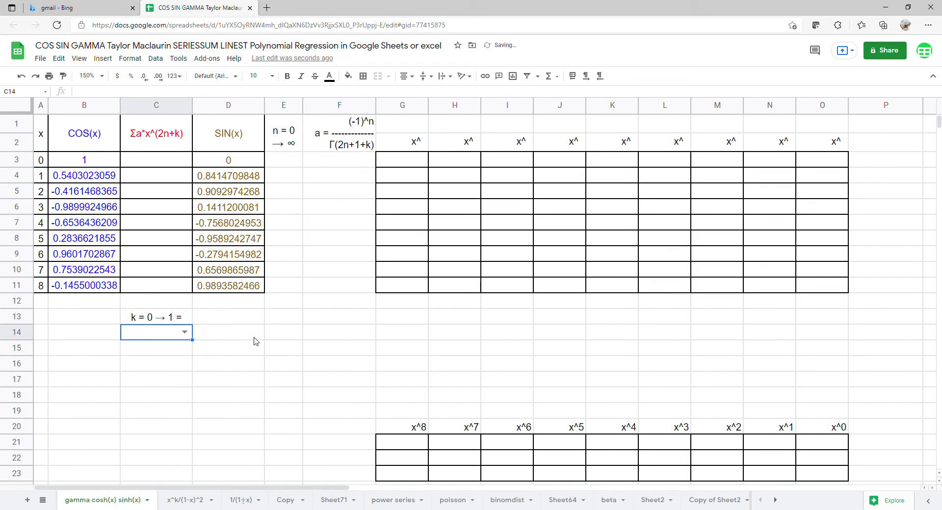
- Test the k dropdown in C14 with 0.4 and set it back to 0
left_click(184, 333)
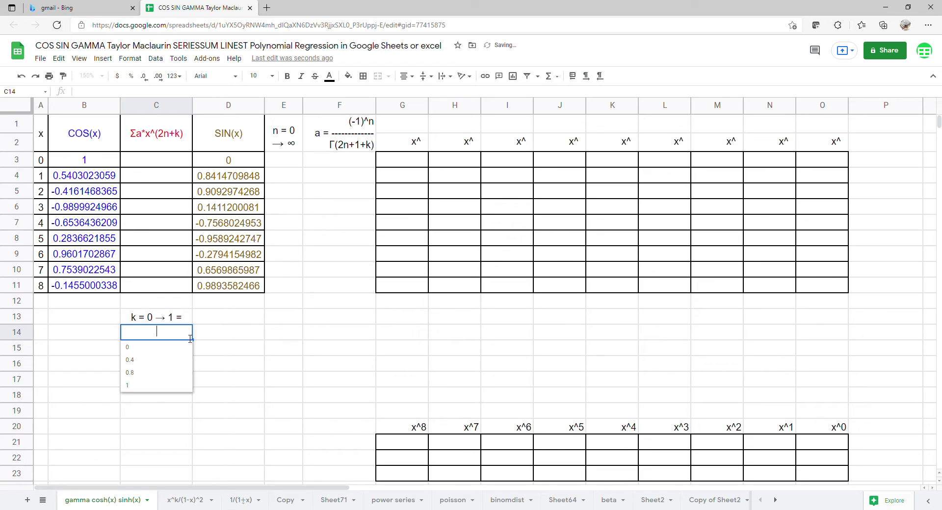
left_click(167, 361)
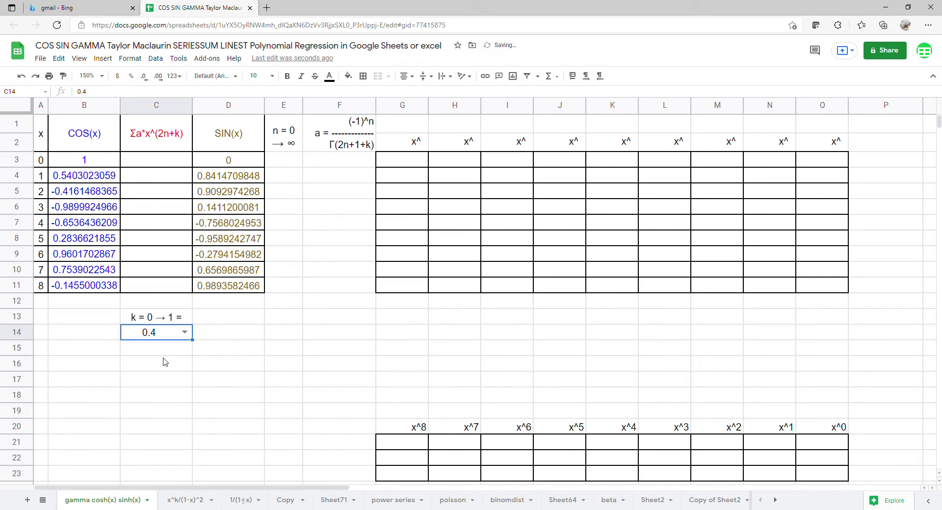
left_click(185, 332)
left_click(173, 347)
- Enter 0 in E3 as the starting value of the n column
left_click(286, 161)
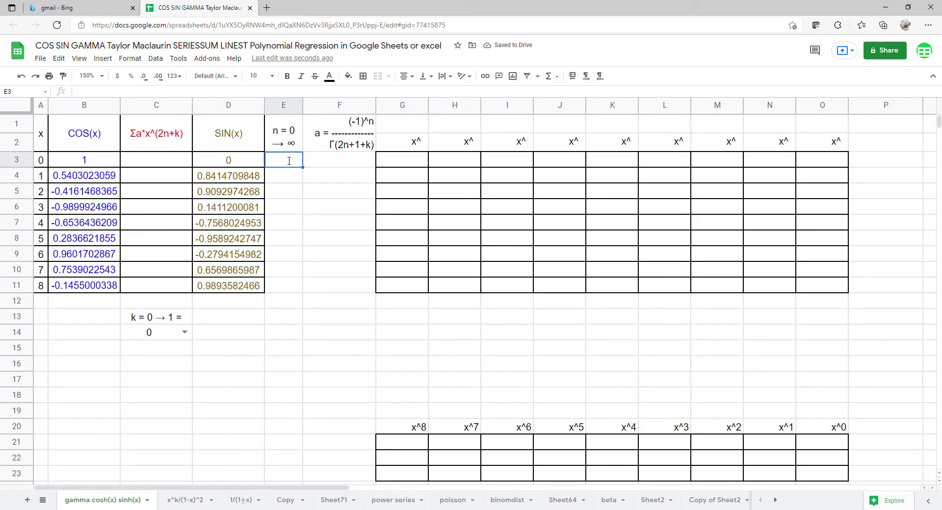
type("0")
key("Return")
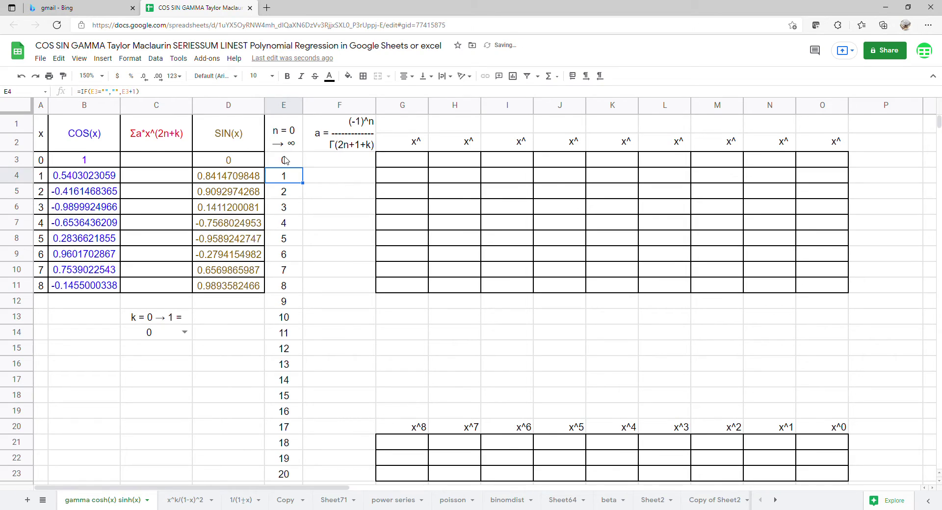
- Compute the coefficients a from F3 with =ARRAYFORMULA(-1^E3:E23/GAMMA(2*E3:E23+1+C14))
left_click(345, 164)
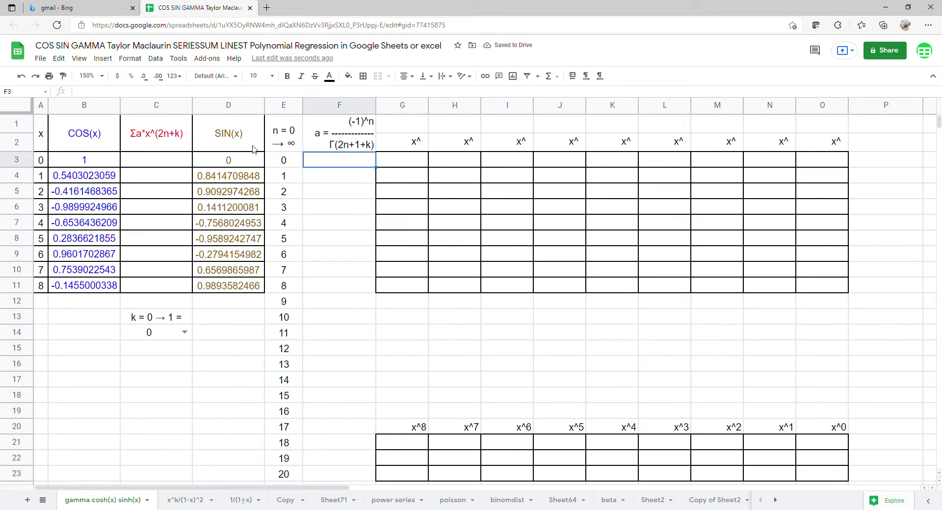
type("=")
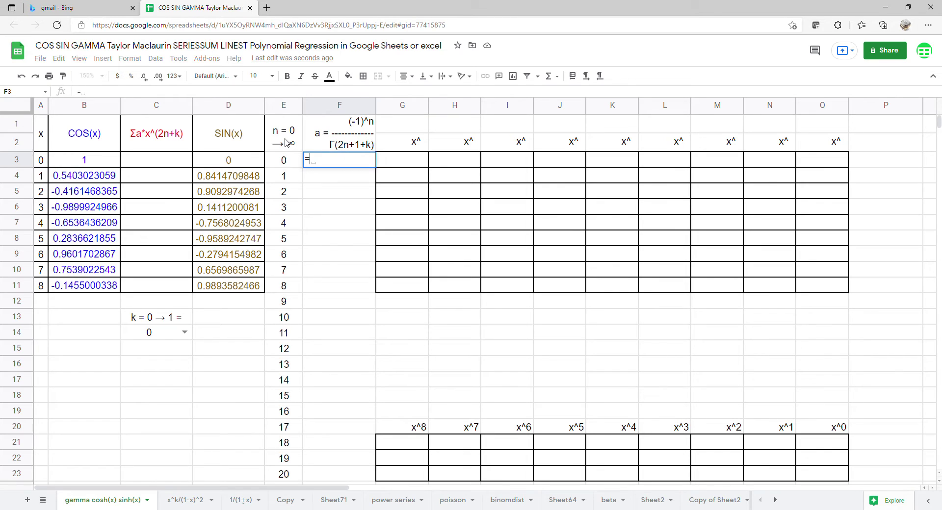
type("arr")
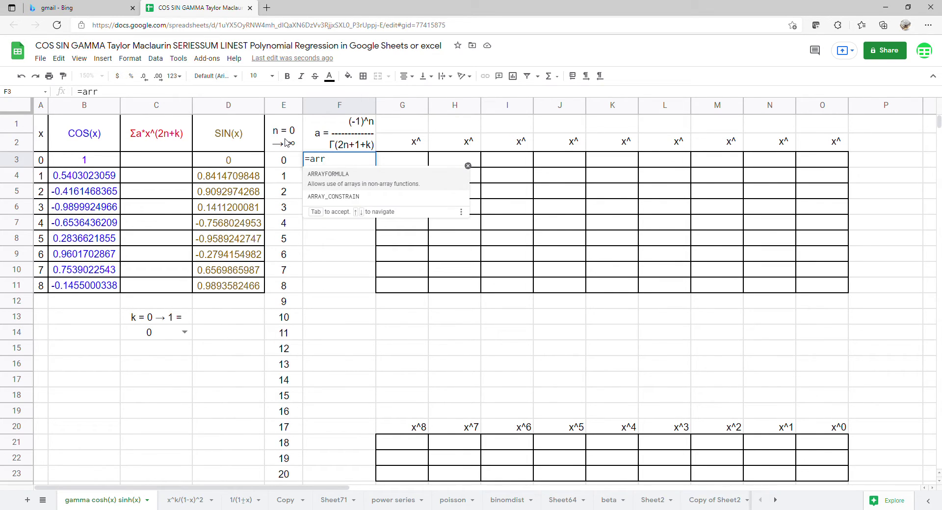
key("Tab")
type("-1")
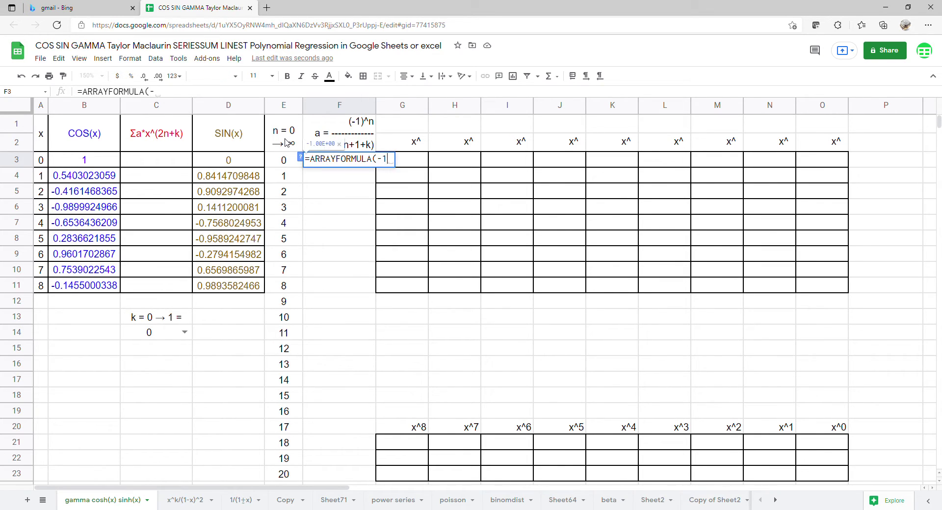
type("^")
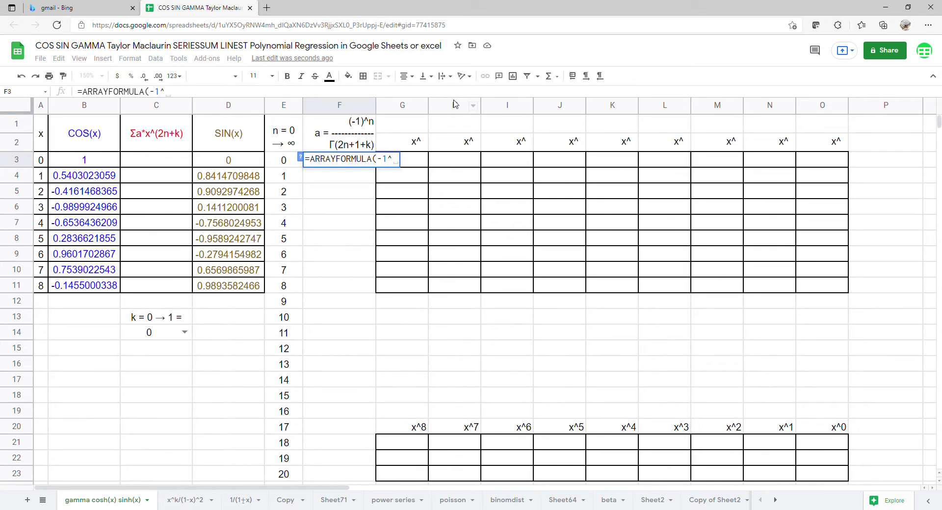
left_click_drag(301, 163, 297, 476)
type("/gamma")
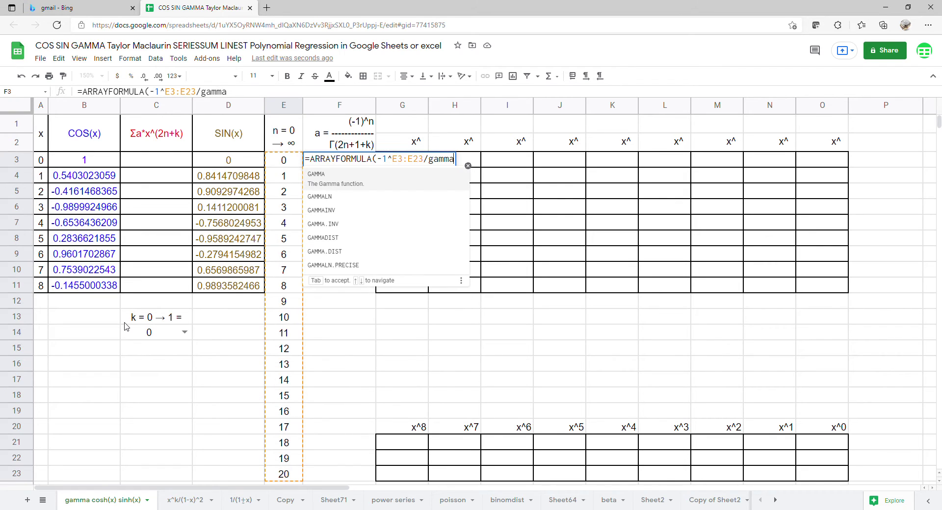
key("Tab")
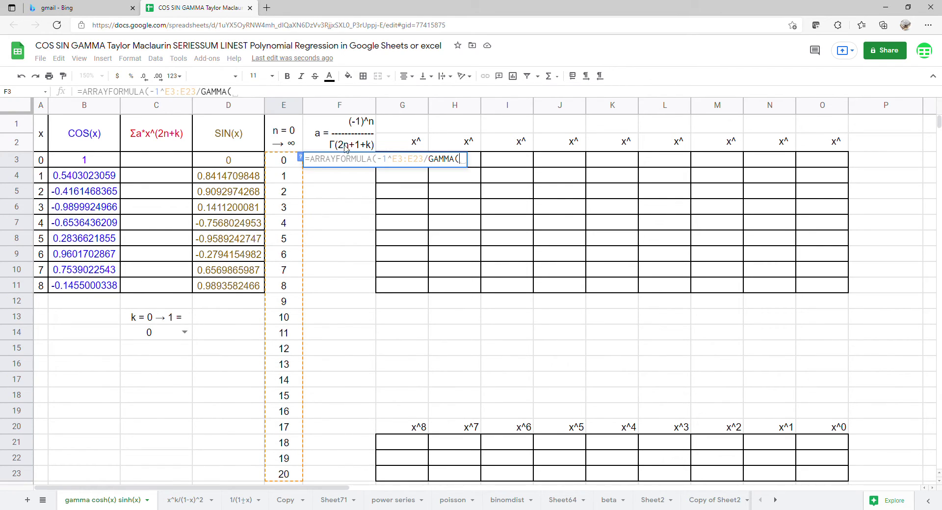
type("2*")
left_click_drag(284, 159, 283, 474)
type("+1+")
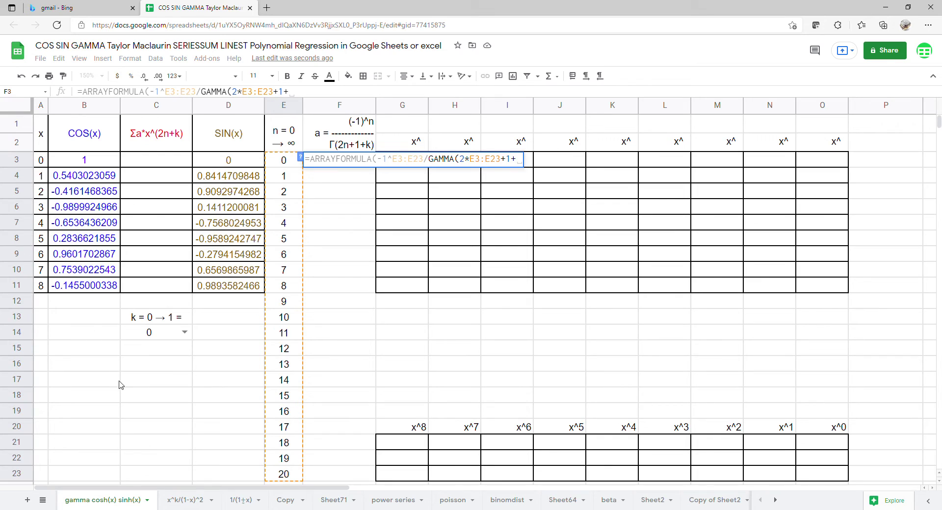
left_click(146, 338)
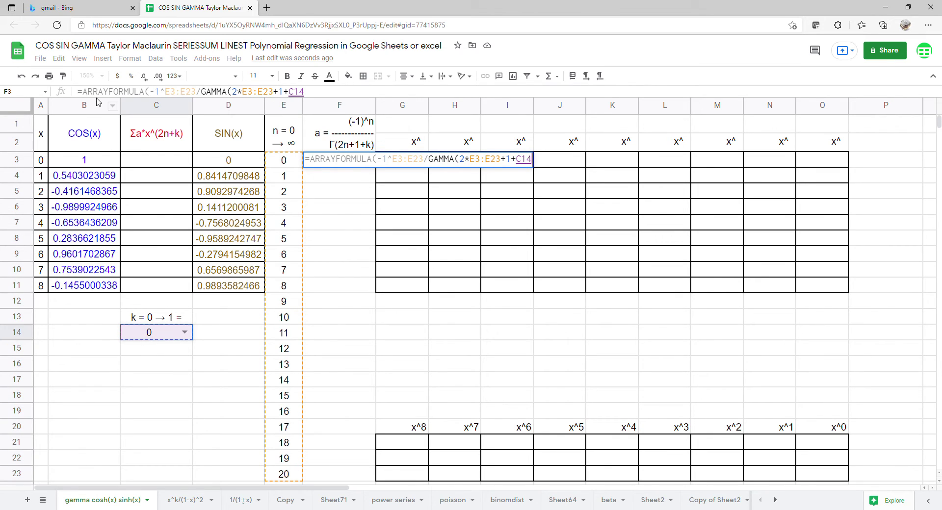
key("Return")
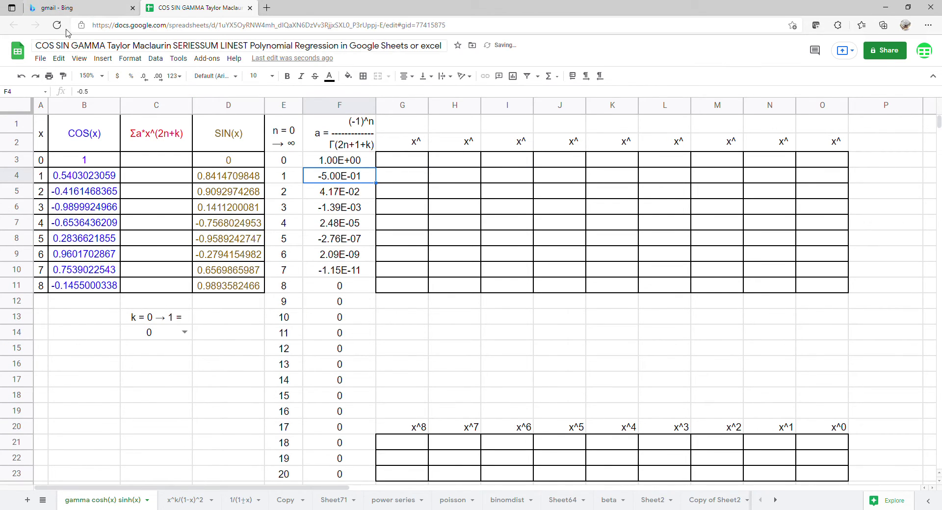
- Fill the series column from C3 with an array SERIESSUM using x in A3:A11, initial power C14, step 2 and the coefficients in column F
left_click(156, 163)
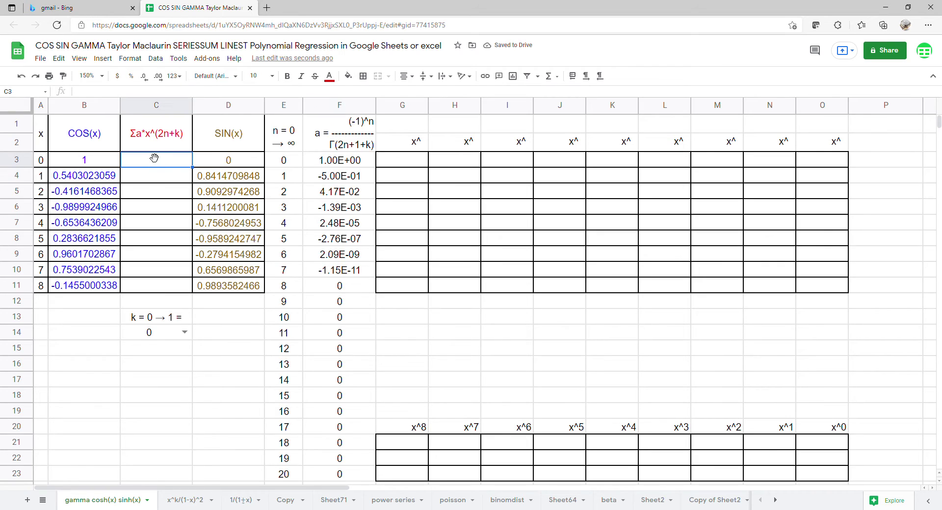
type("=")
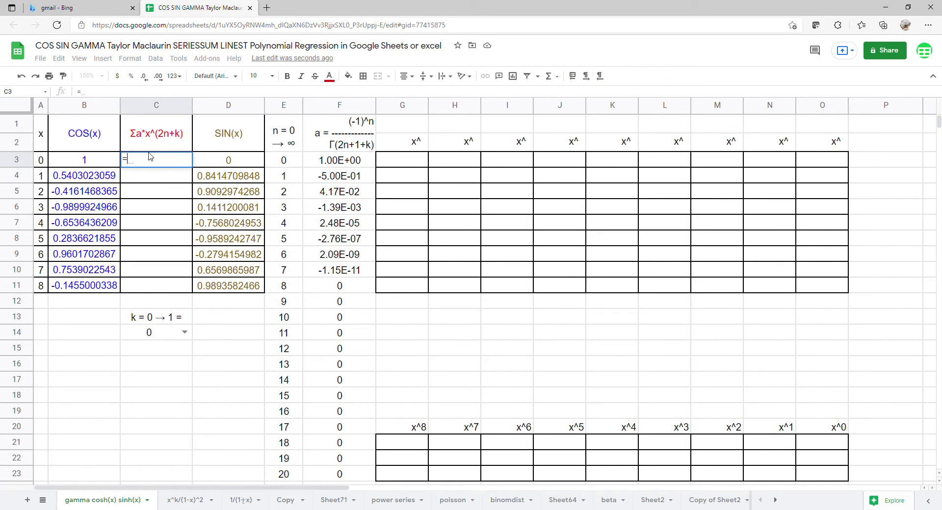
type("arr")
key("Tab")
type("se")
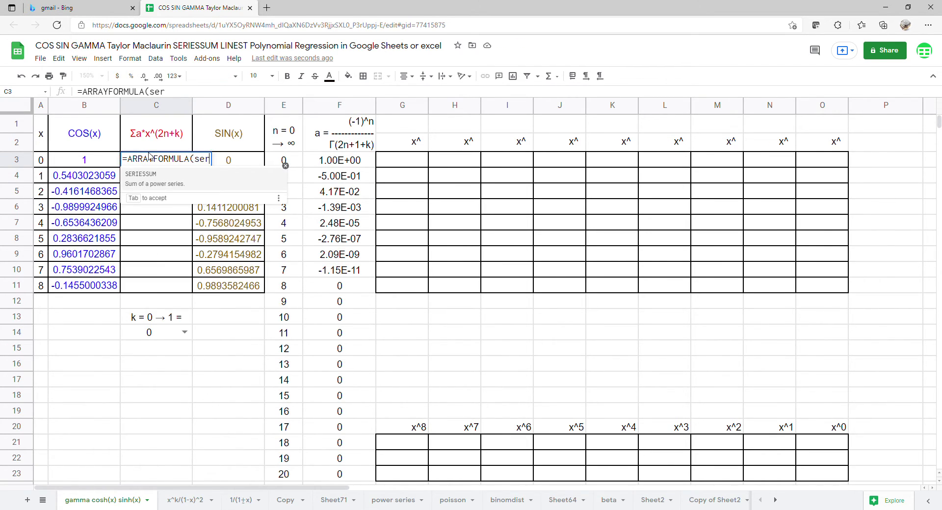
key("Tab")
left_click_drag(43, 163, 40, 287)
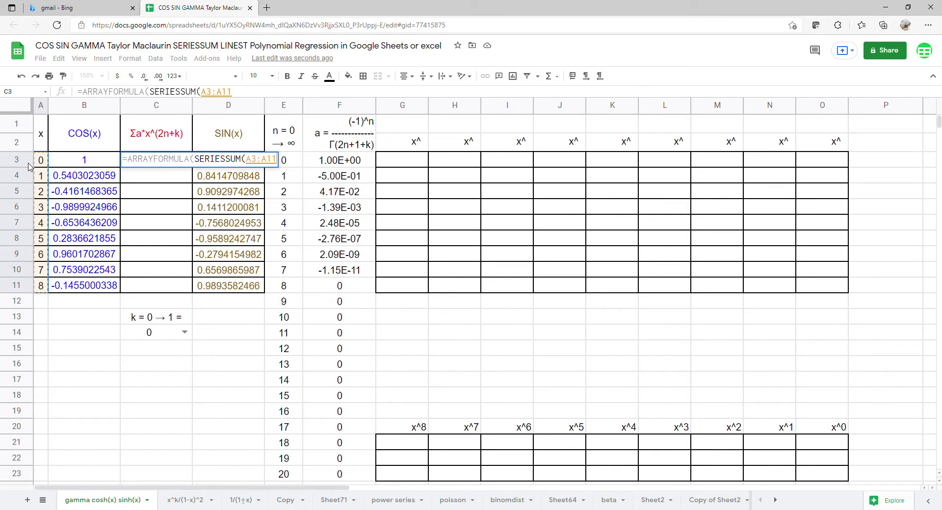
type(",")
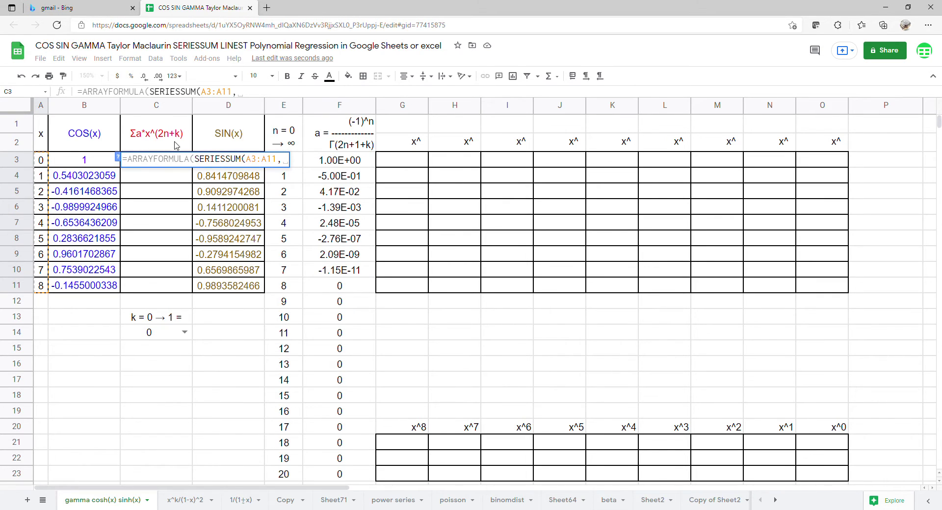
left_click(172, 339)
type(",")
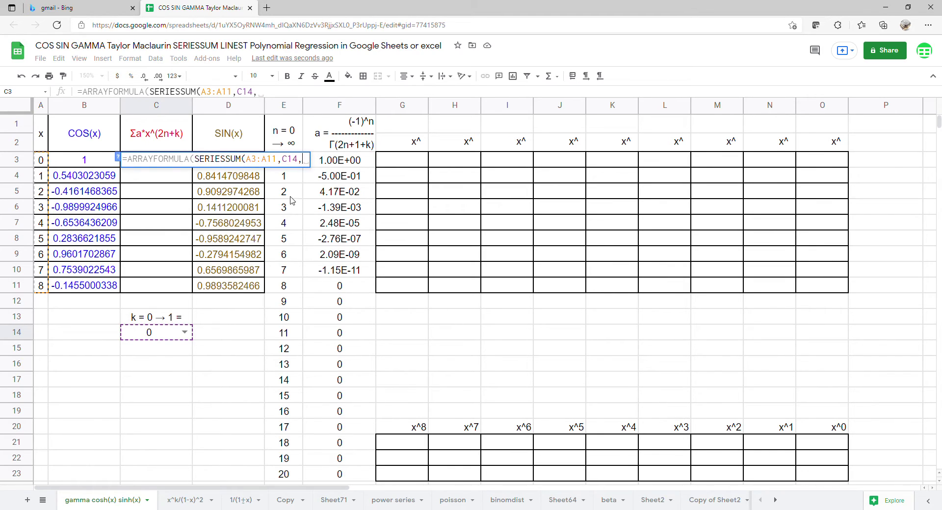
type("2")
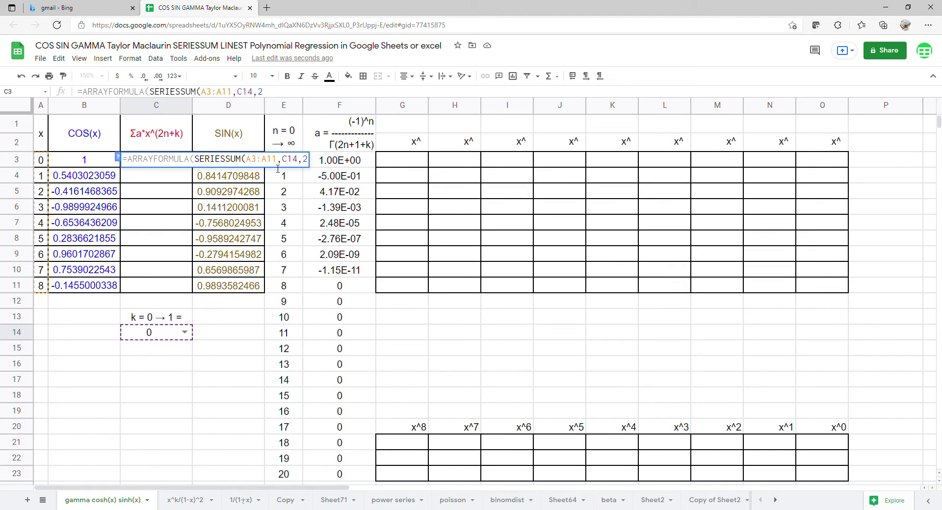
type(",")
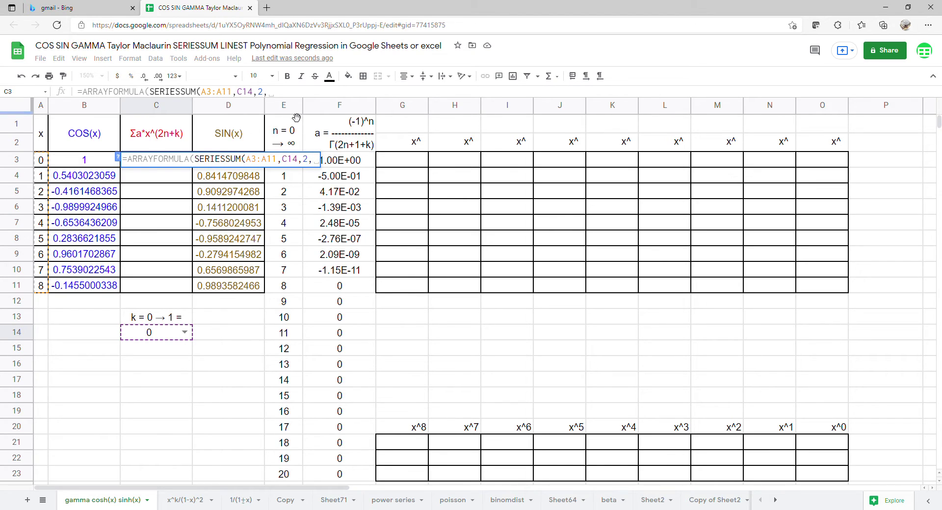
left_click_drag(343, 163, 336, 483)
key("Return")
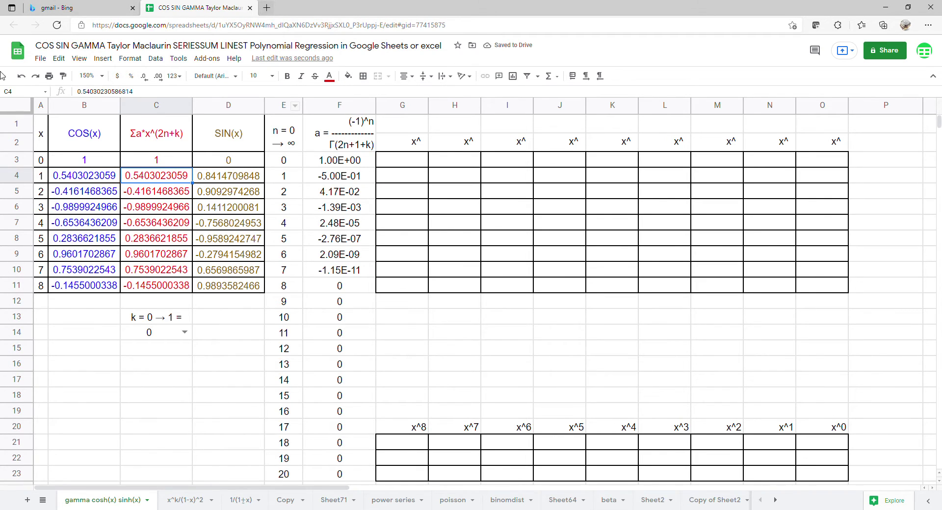
- Insert a scatter chart of the table in A1:D11
left_click_drag(41, 130, 218, 287)
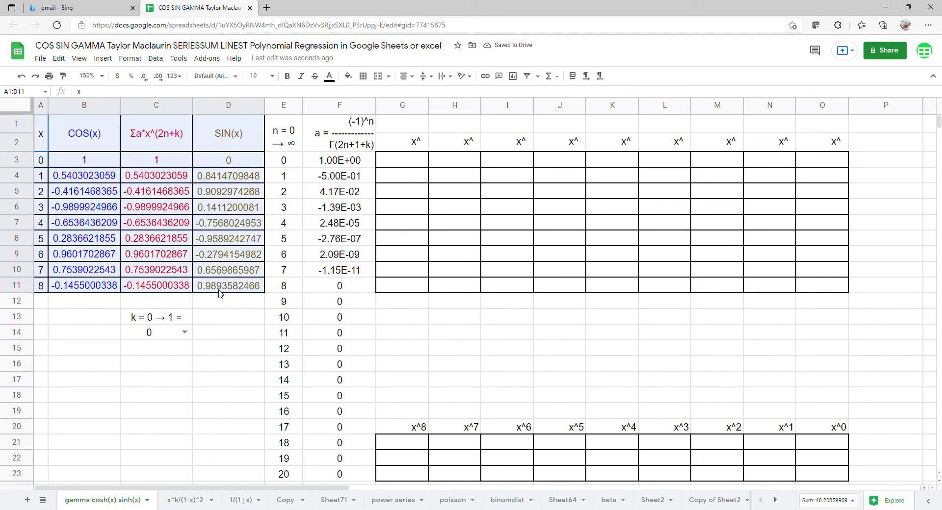
left_click(103, 58)
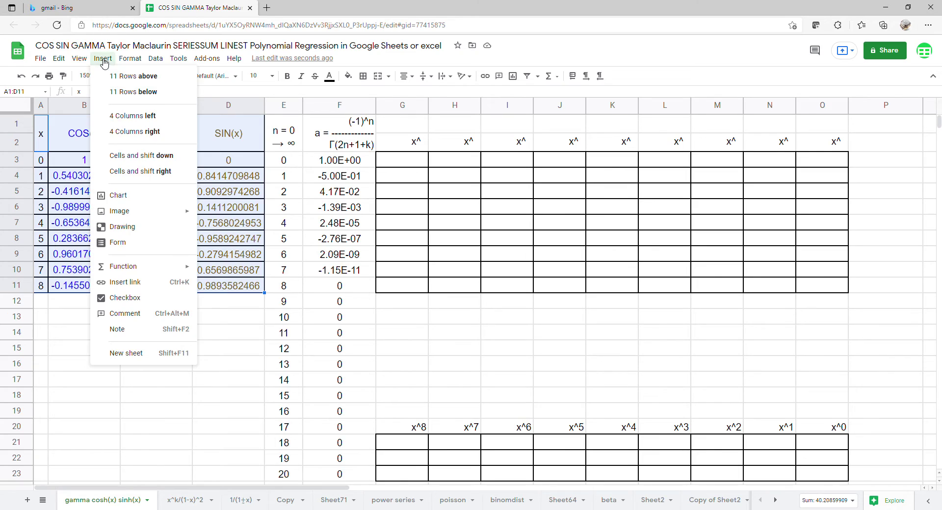
left_click(127, 196)
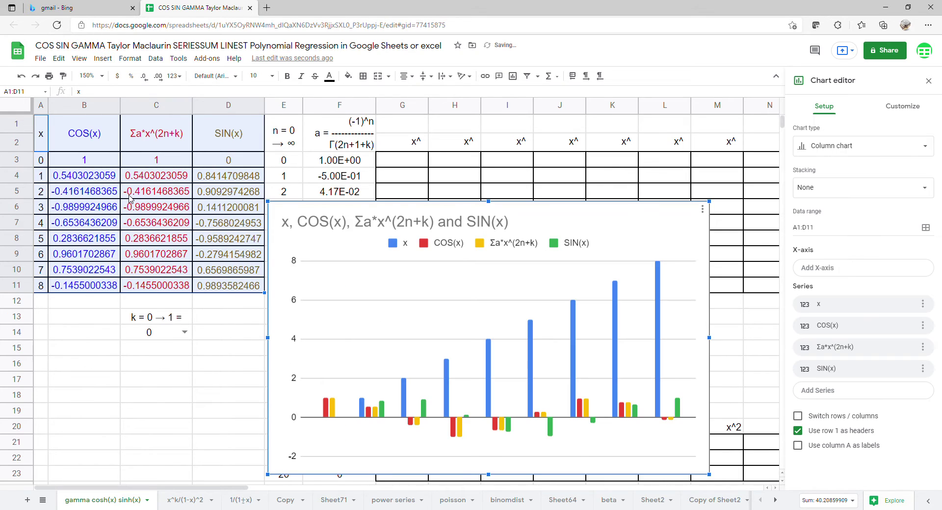
left_click(815, 152)
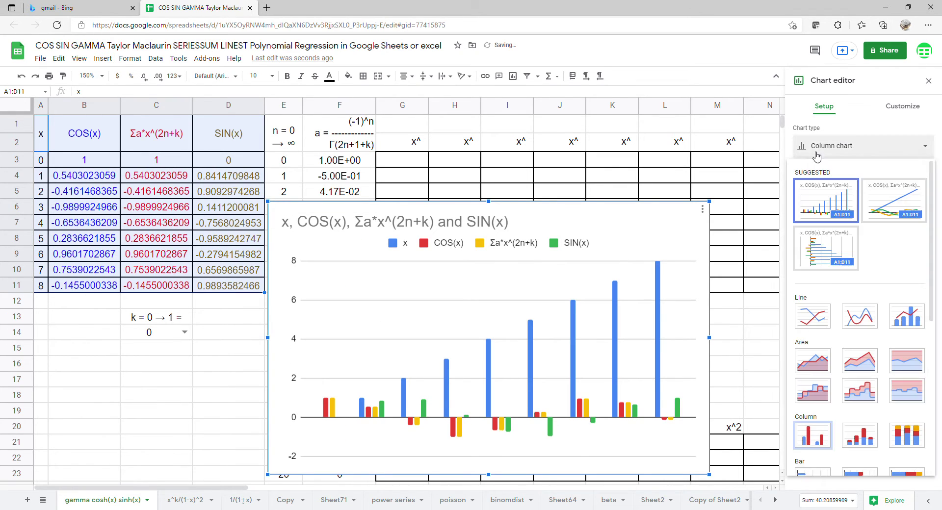
scroll(829, 353, "down", 6)
left_click(812, 378)
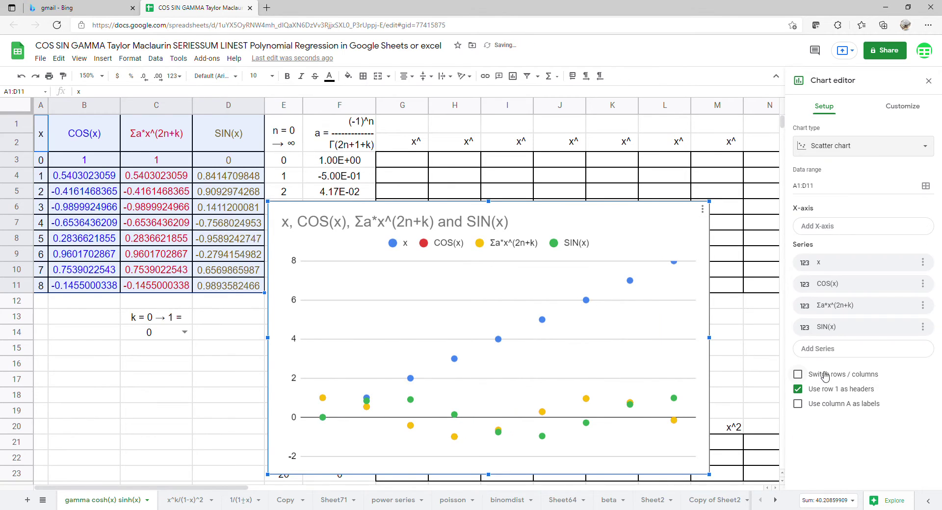
- Delete the chart's title and move the chart up to the first row over columns D to K
left_click(535, 234)
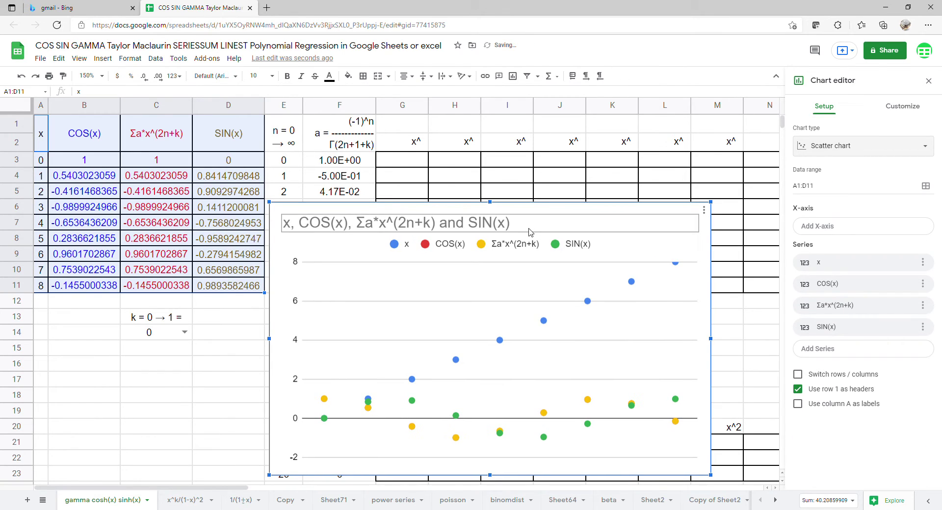
left_click(527, 232)
key("BackSpace")
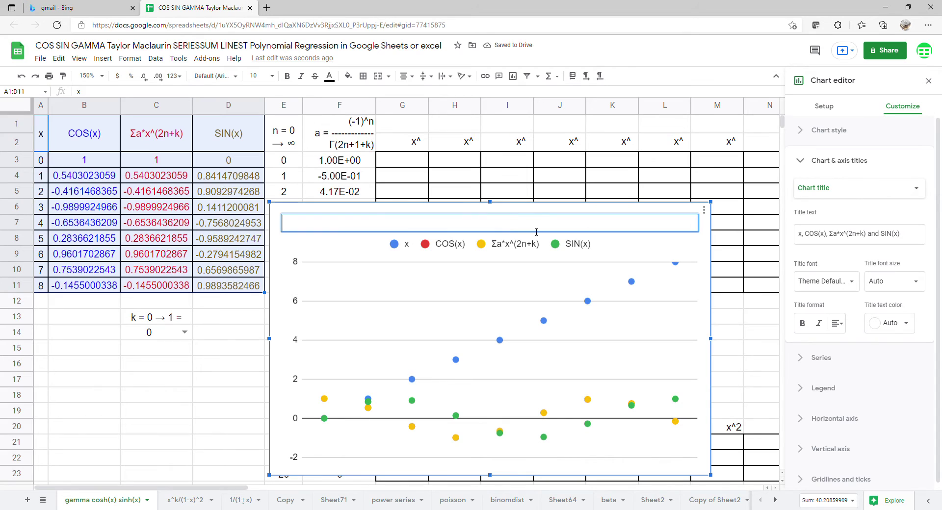
left_click(548, 303)
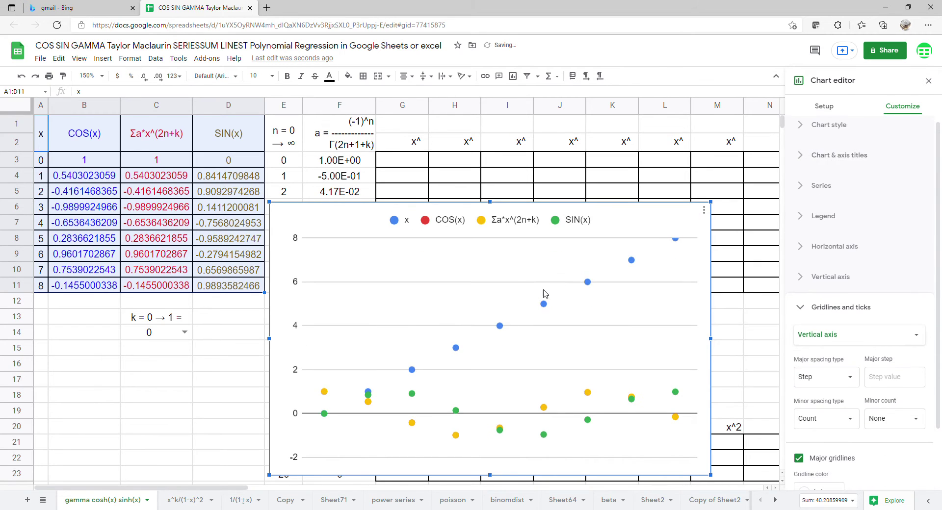
left_click_drag(538, 275, 460, 190)
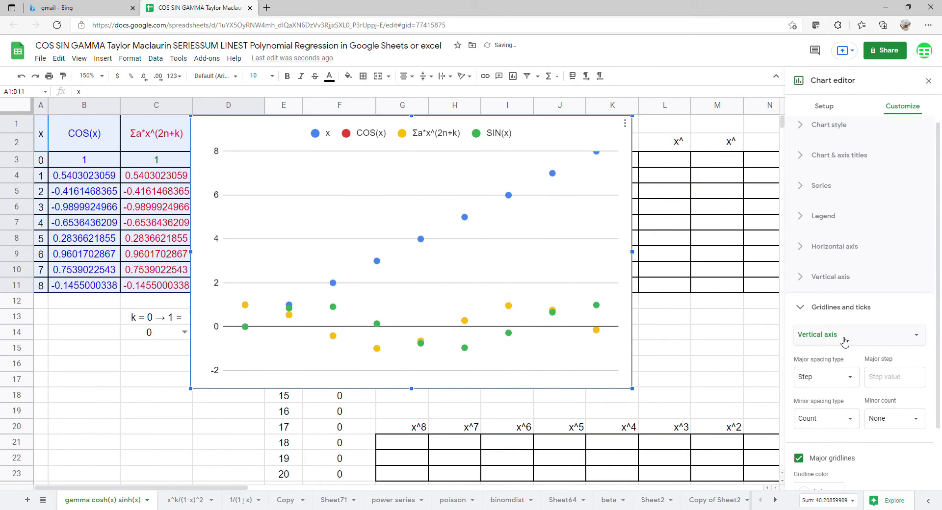
- Use column A as the chart's labels so that x becomes the X-axis
scroll(854, 353, "down", 2)
scroll(859, 356, "up", 3)
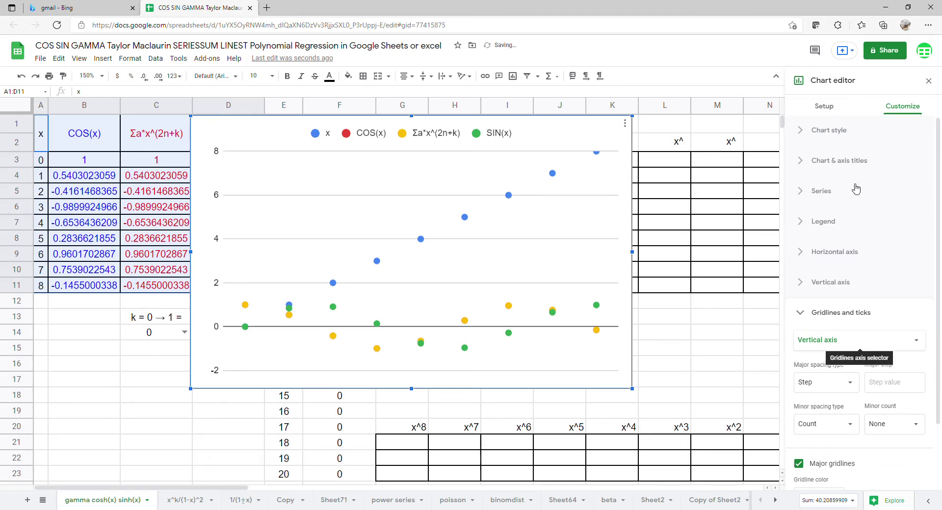
left_click(824, 106)
left_click(805, 405)
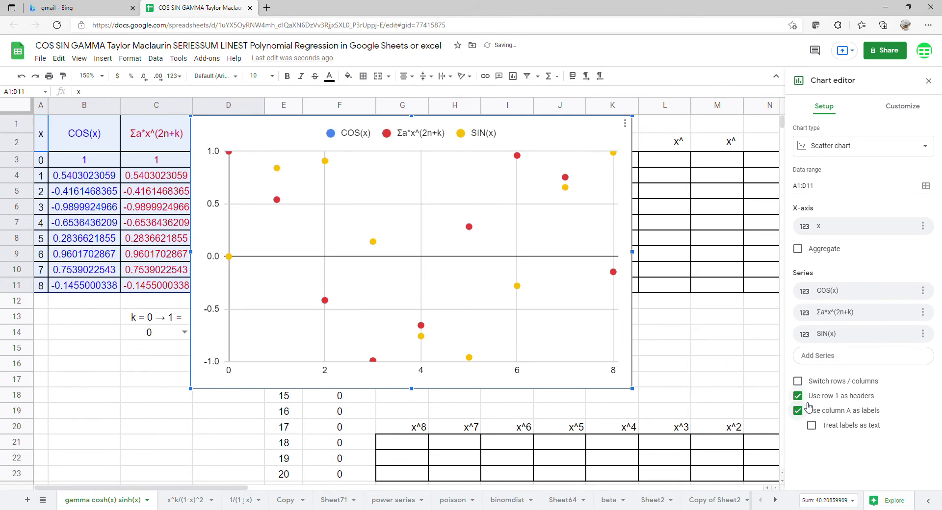
- Add trendlines to all the chart's series and set their type to Polynomial
left_click(898, 107)
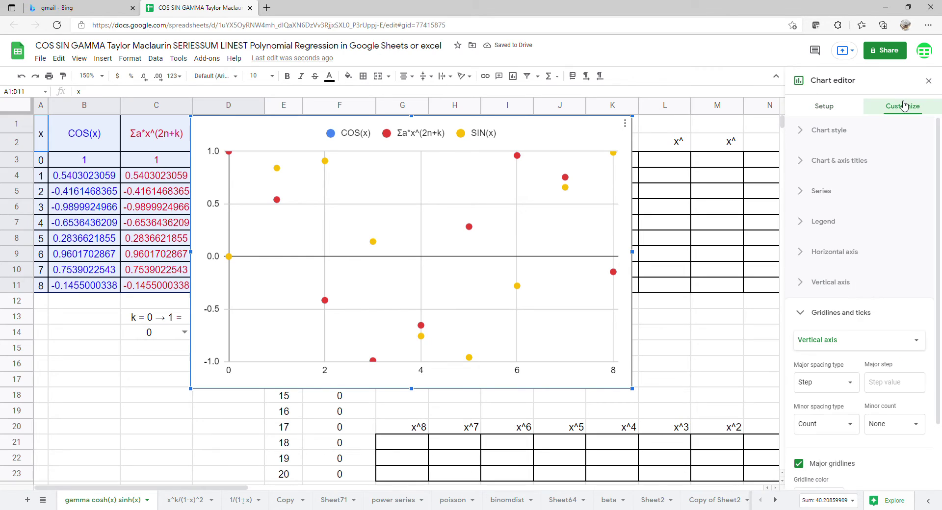
left_click(819, 194)
scroll(830, 239, "down", 3)
left_click(799, 288)
scroll(826, 341, "down", 1)
left_click(829, 273)
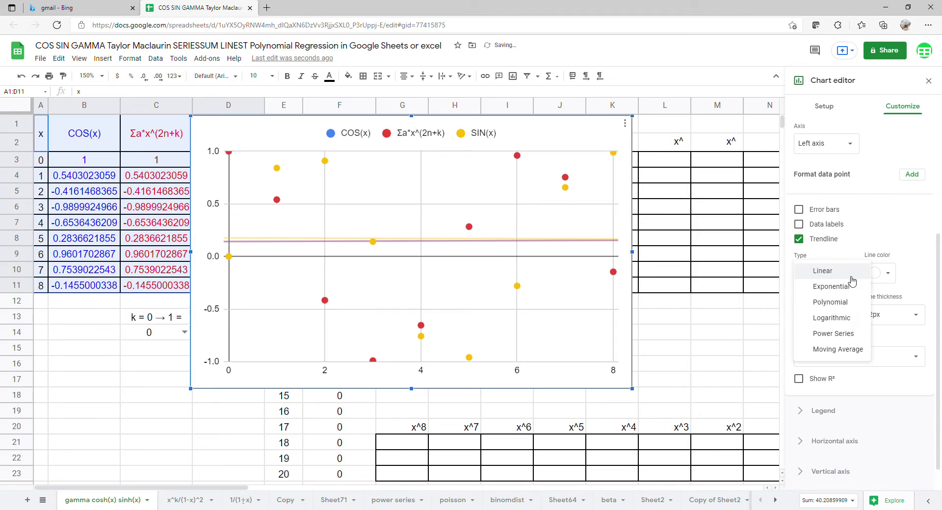
left_click(841, 303)
scroll(841, 306, "down", 2)
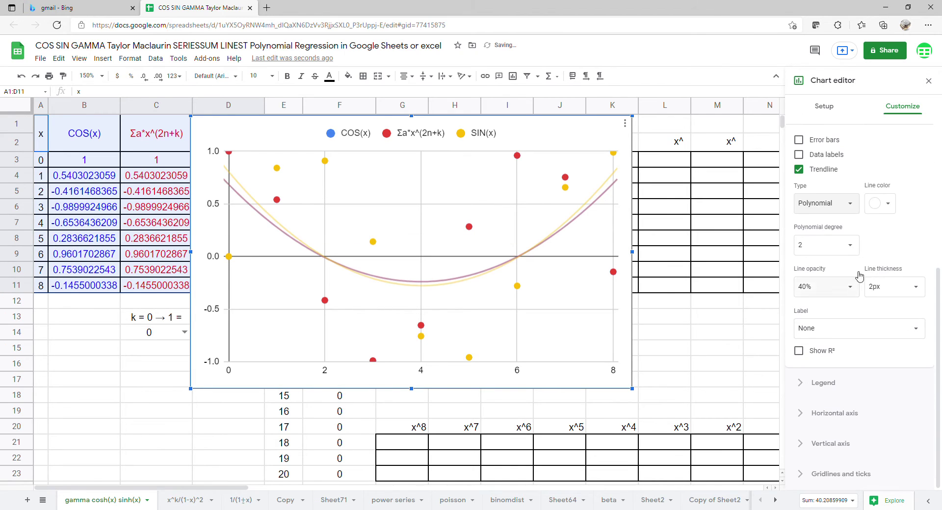
- Set the trendlines' polynomial degree to 8 and their label to Use Equation
left_click(852, 245)
left_click(814, 329)
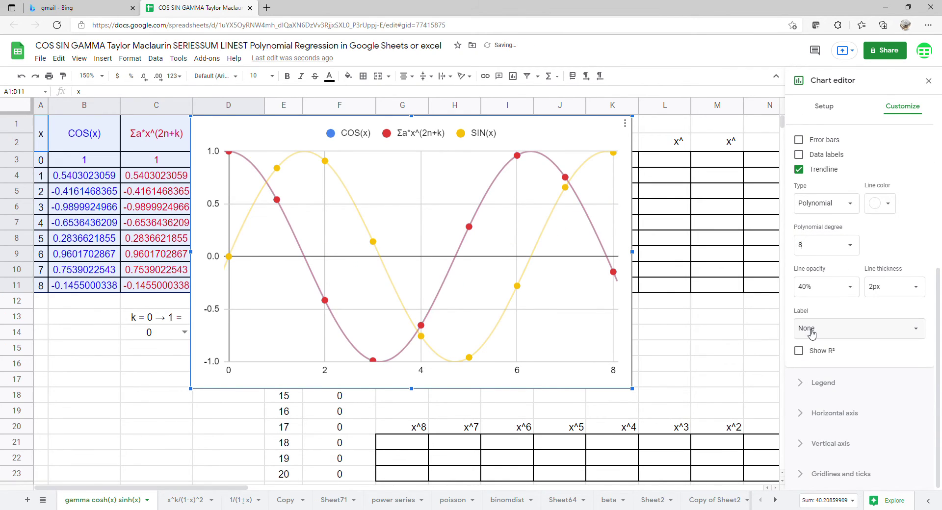
left_click(912, 334)
left_click(853, 358)
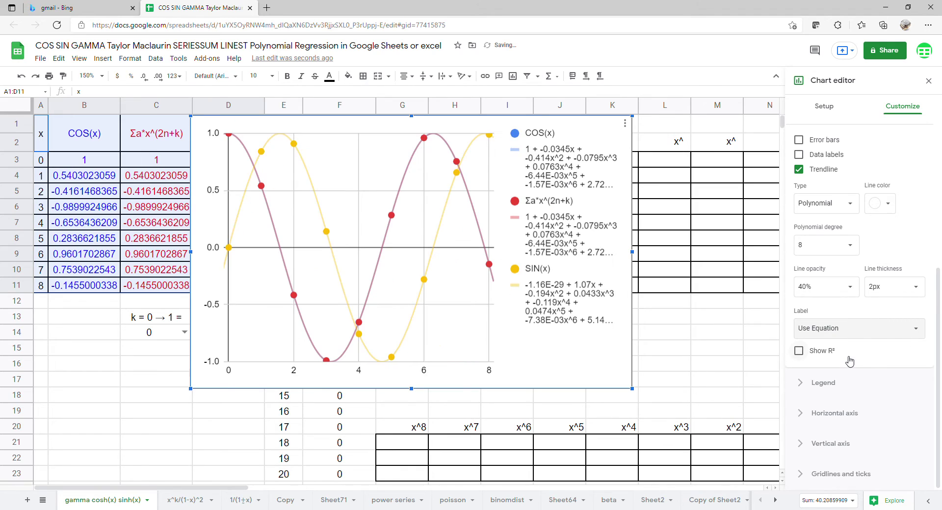
- Set the chart legend's position to Bottom and close the chart editor
left_click(823, 383)
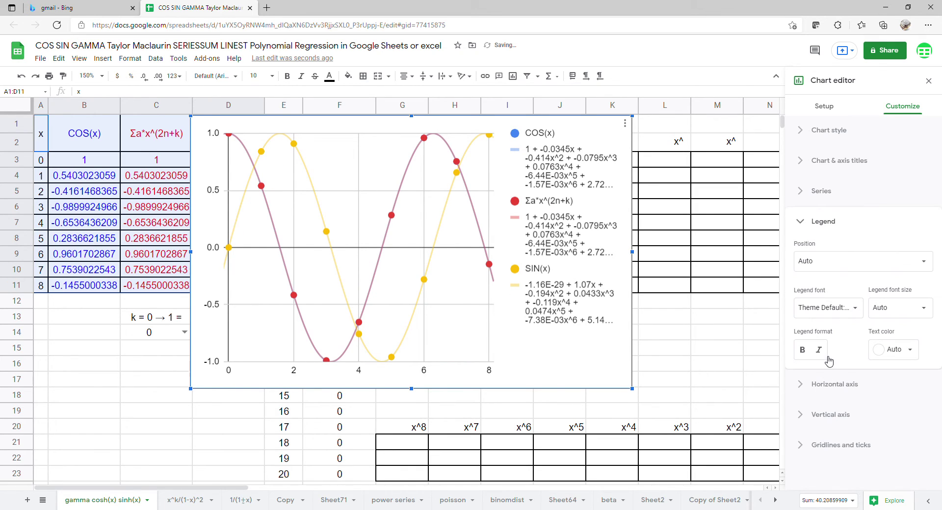
left_click(863, 259)
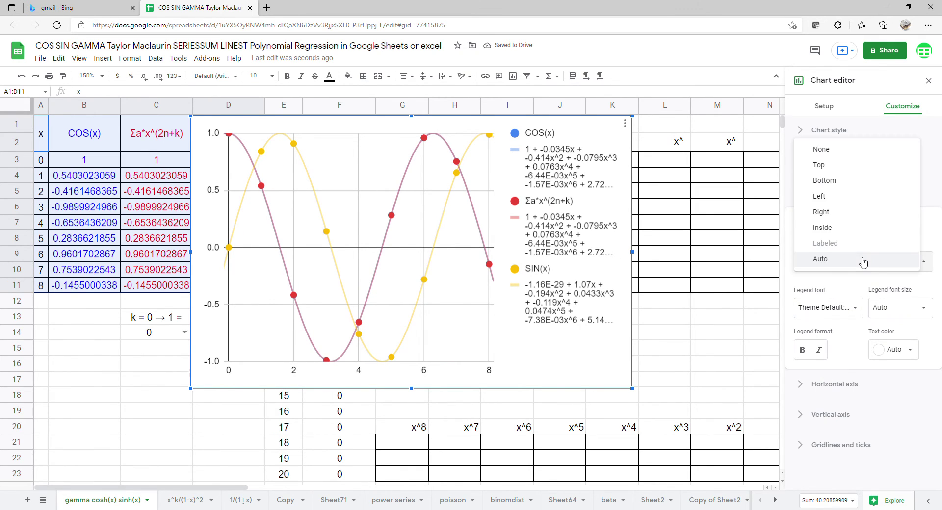
left_click(832, 182)
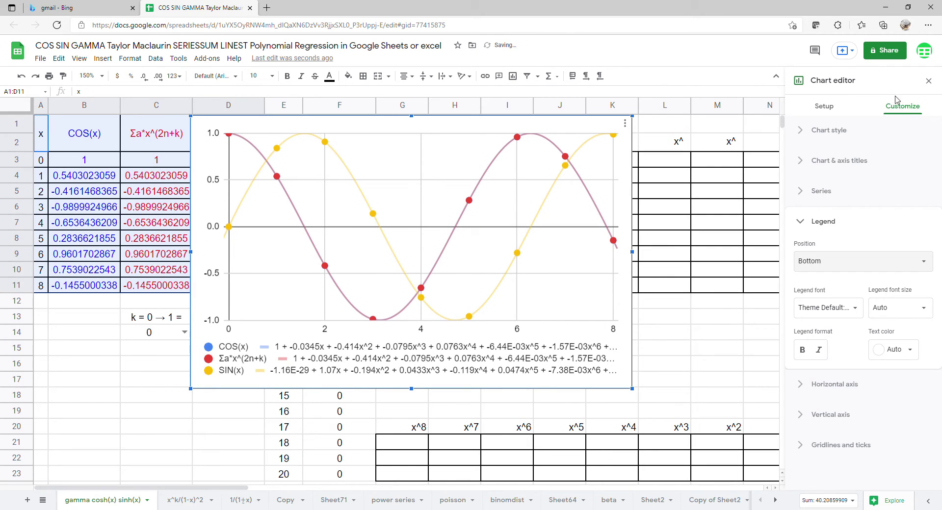
left_click(928, 81)
- Make the chart taller and wider so the legend equations fit, and place it beside the x^ tables from column P
left_click_drag(439, 200, 604, 202)
left_click_drag(570, 394, 569, 425)
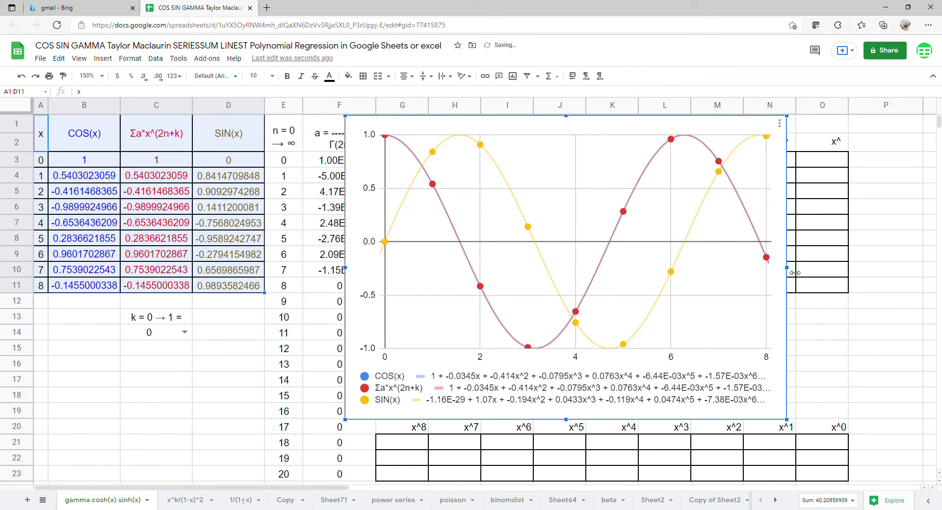
left_click_drag(796, 268, 913, 280)
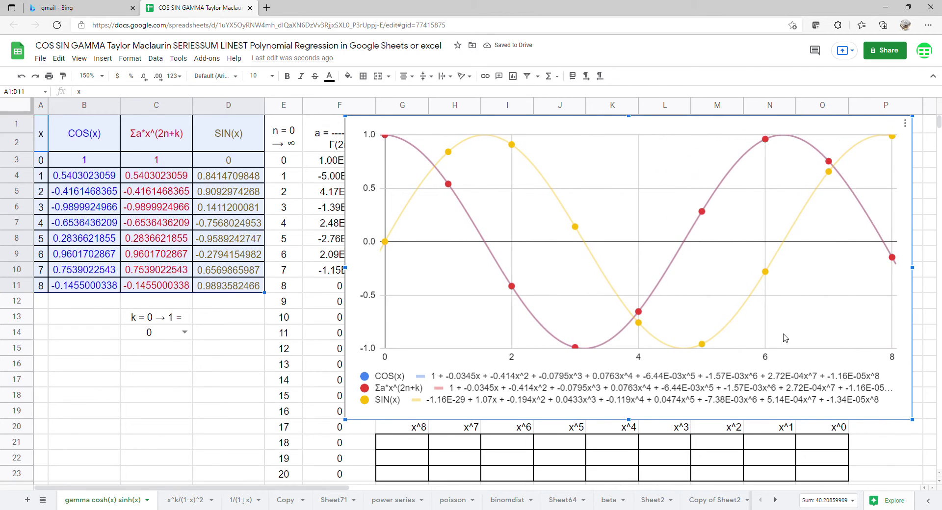
left_click_drag(915, 269, 928, 268)
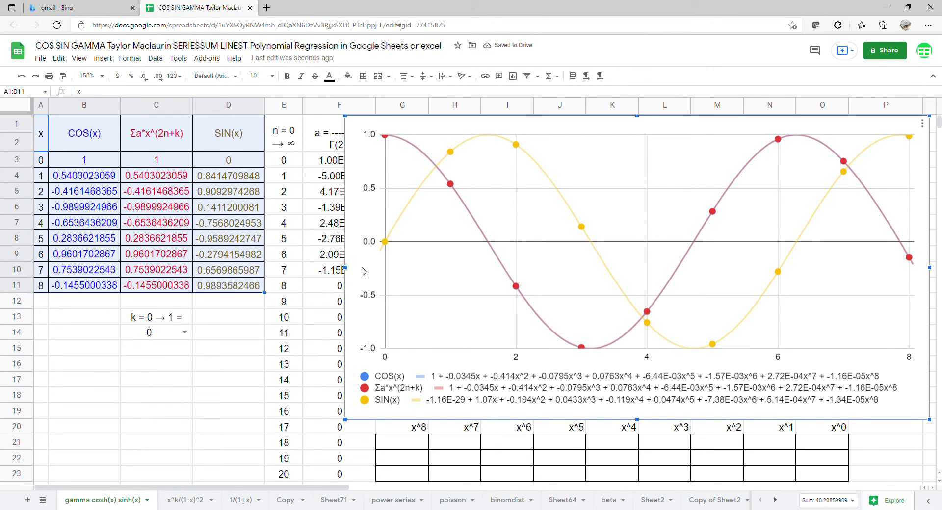
left_click_drag(363, 271, 881, 275)
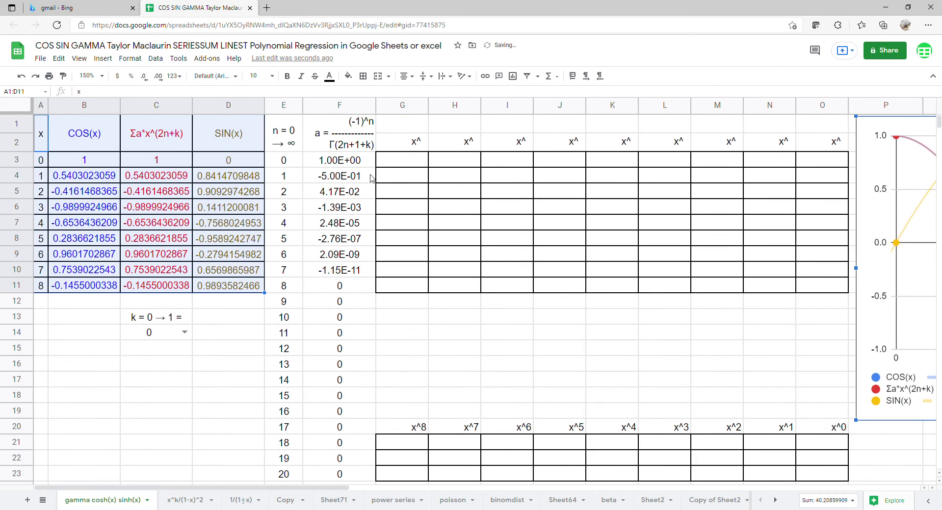
- Fill the exponent row from G1 with a TRANSPOSE of the n values in E3:E11
left_click(418, 130)
type("=tra")
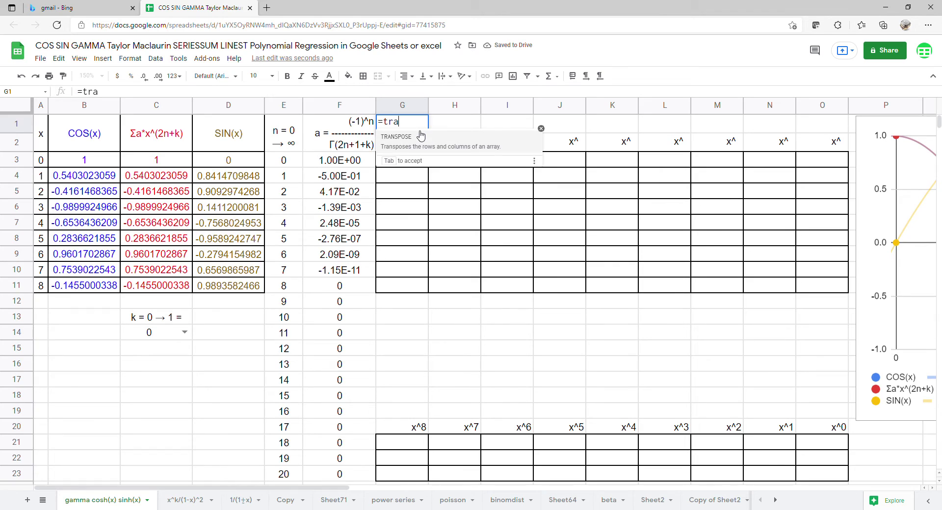
key("Tab")
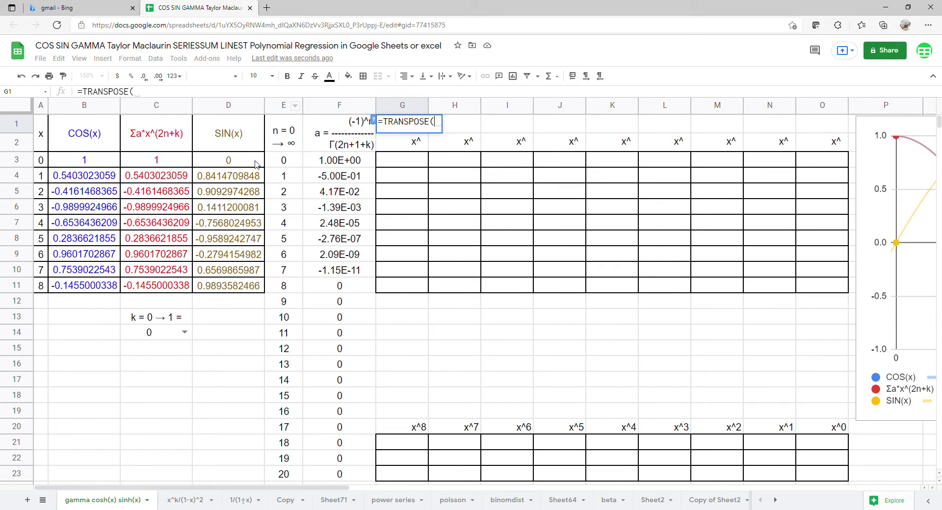
left_click_drag(275, 161, 278, 294)
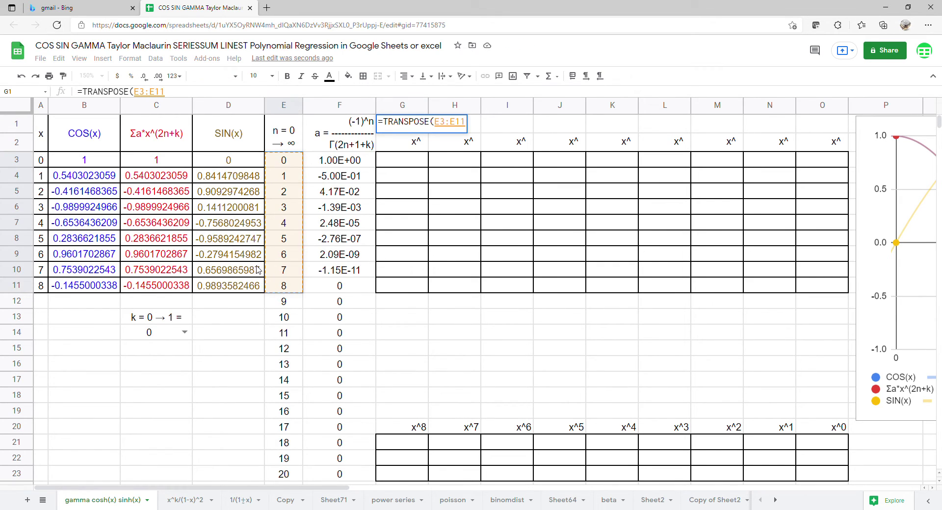
key("Return")
key("Return")
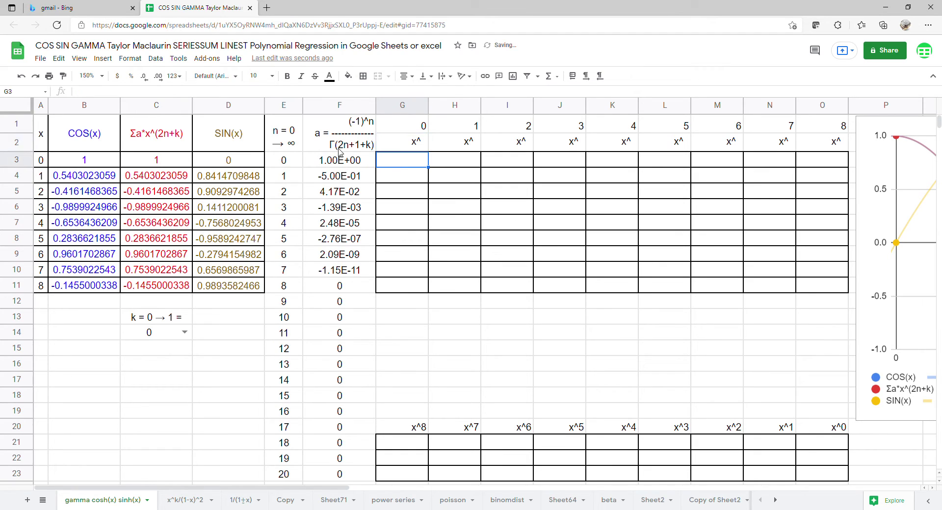
- Fill the powers table from G3 with an ARRAYFORMULA raising x in A3:A11 to the exponents in G1:O1
type("=array")
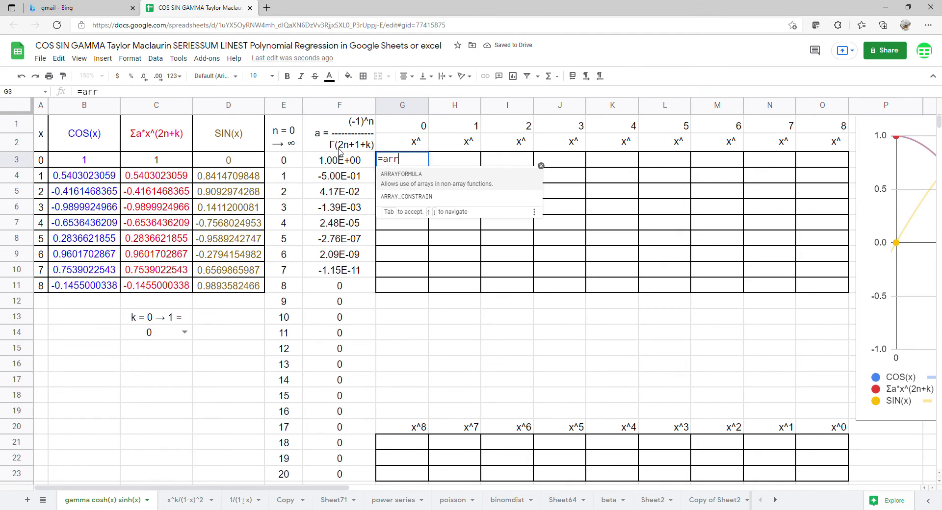
key("Tab")
type("array")
key("Tab")
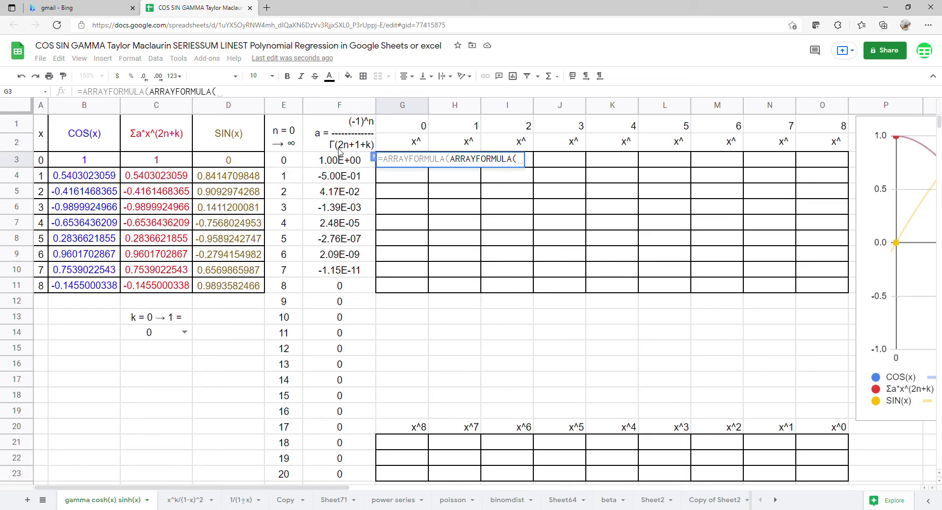
left_click_drag(41, 161, 41, 286)
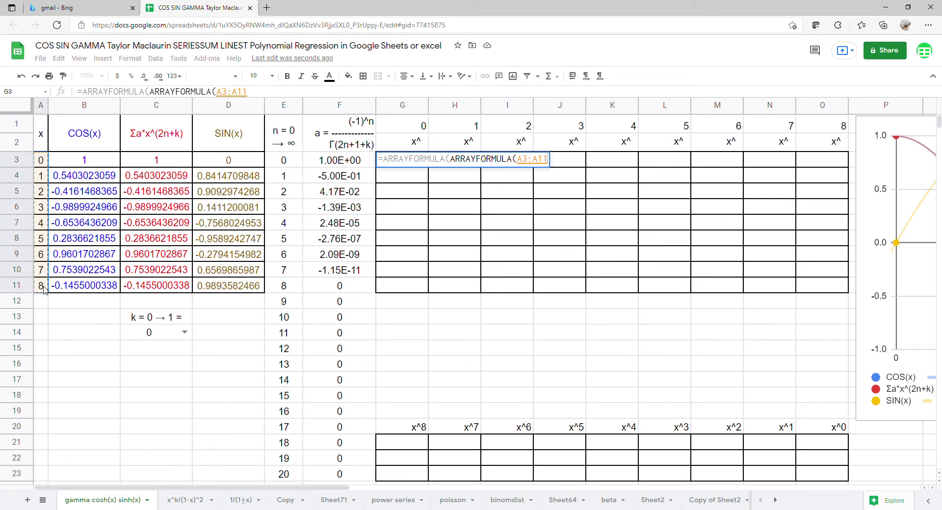
type("^")
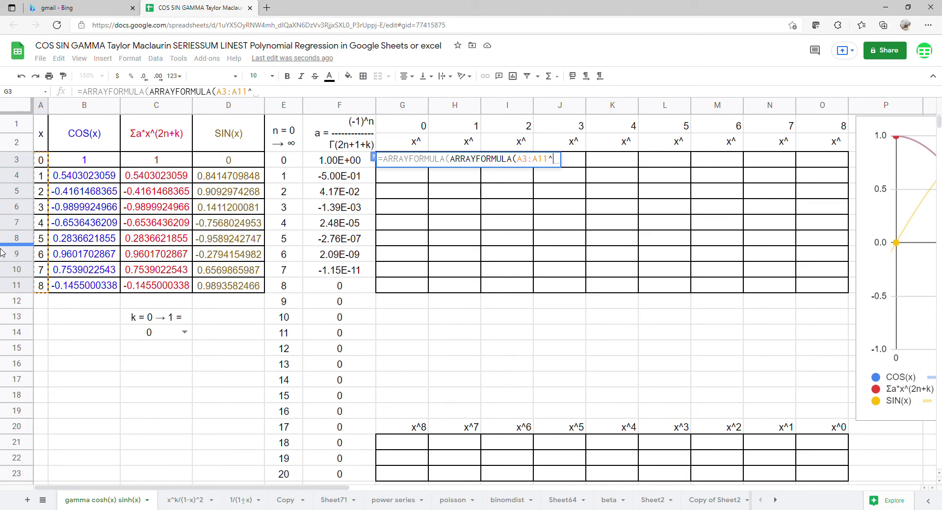
left_click_drag(422, 128, 824, 128)
key("Return")
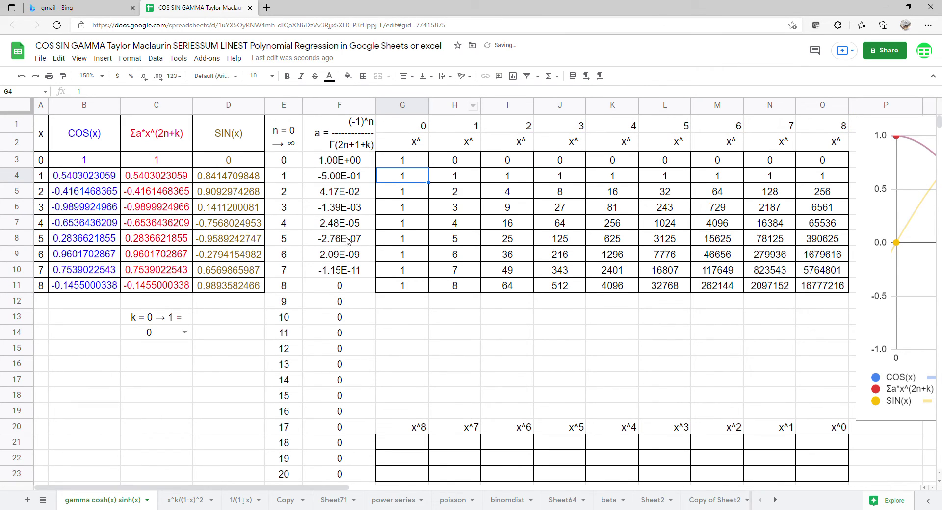
- Compute the COS(x) polynomial coefficients in G21 with LINEST on B3:B11 against the powers in H3:O11
left_click(393, 452)
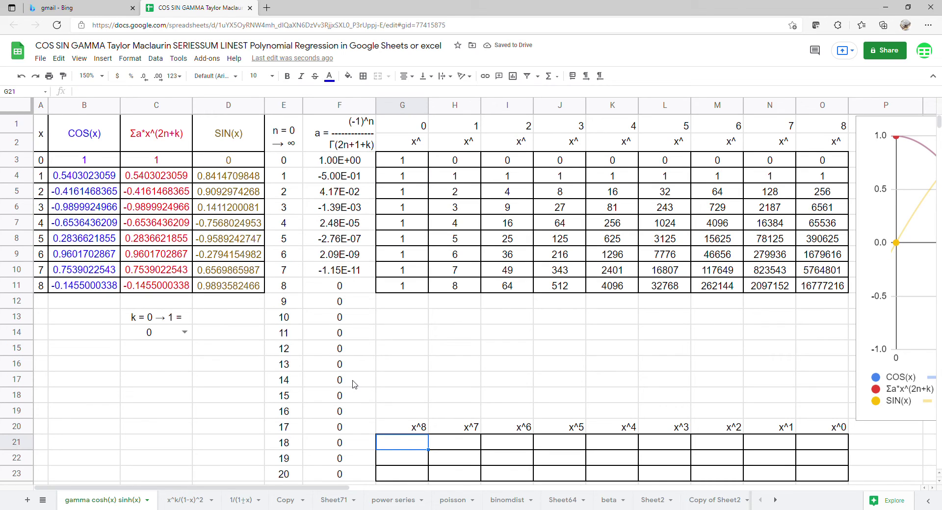
type("=lin")
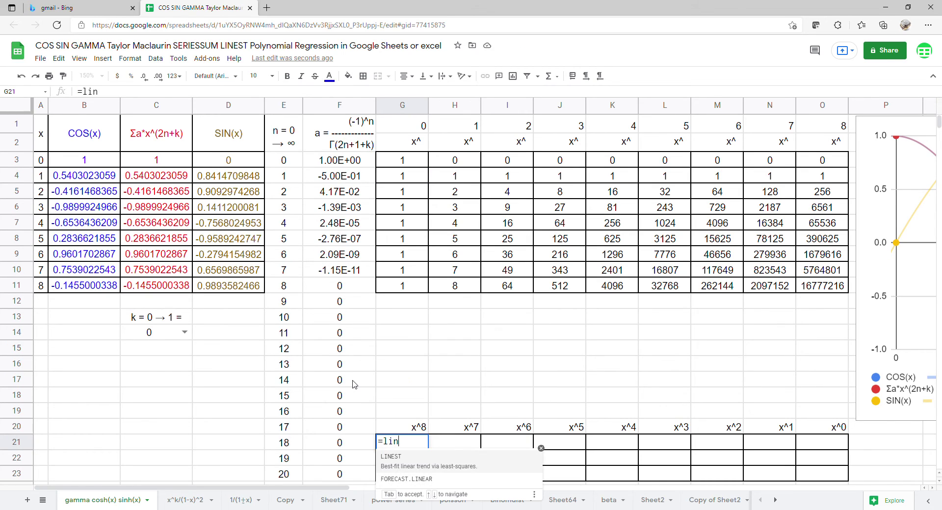
type("est")
key("Tab")
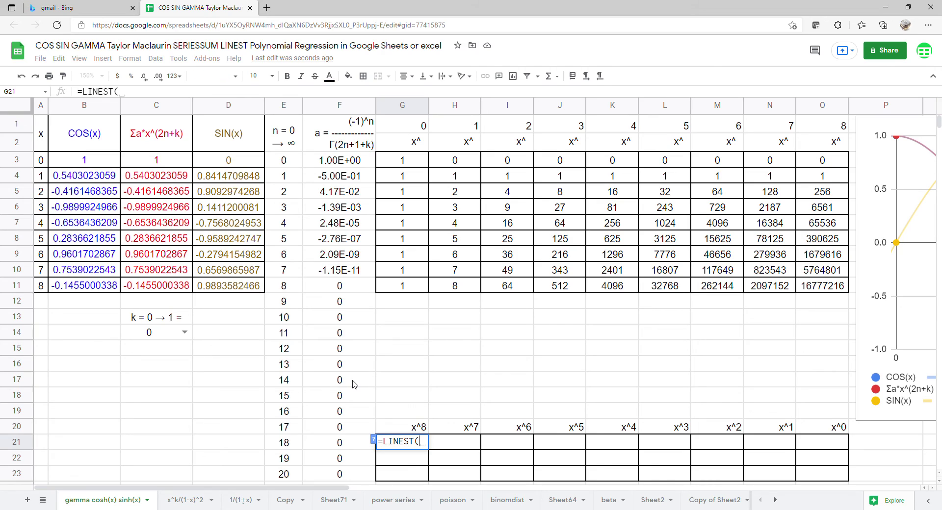
left_click_drag(110, 164, 89, 282)
type(",")
left_click_drag(465, 160, 836, 286)
key("Return")
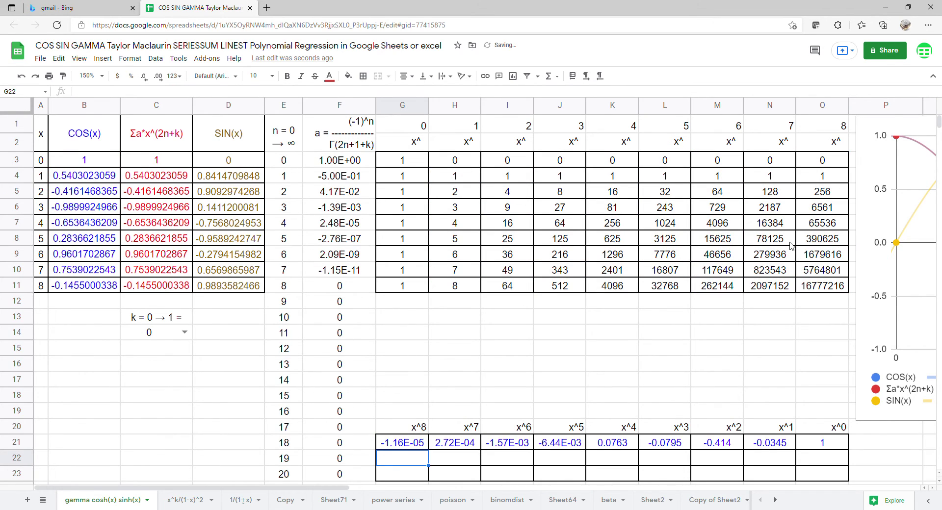
- Compute the series-sum coefficients in G22 with LINEST on C3:C11 against H3:O11, and dismiss the suggested autofill
type("=lin")
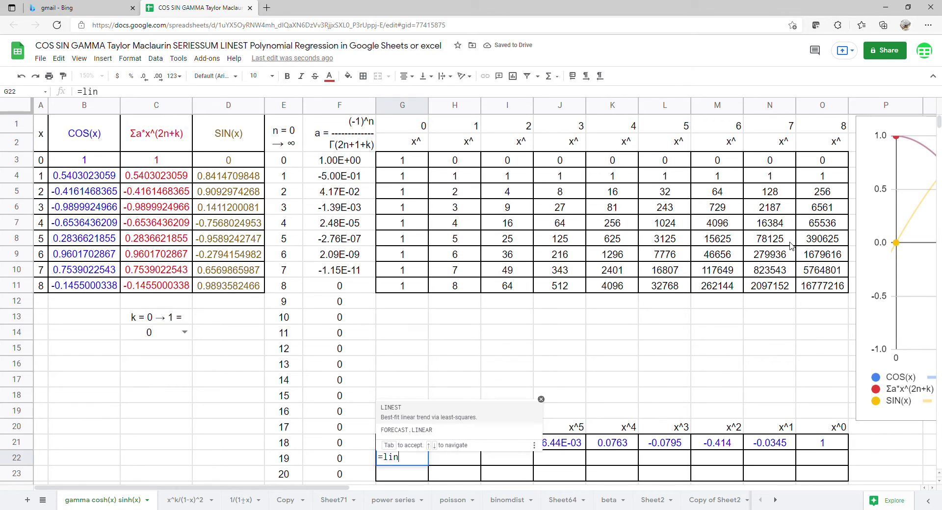
type("est")
key("Tab")
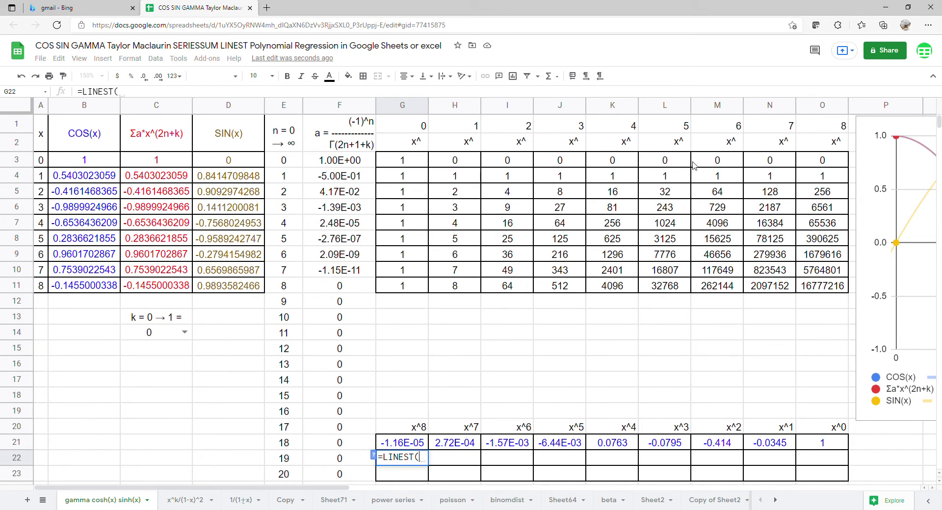
left_click_drag(175, 160, 172, 289)
type(",")
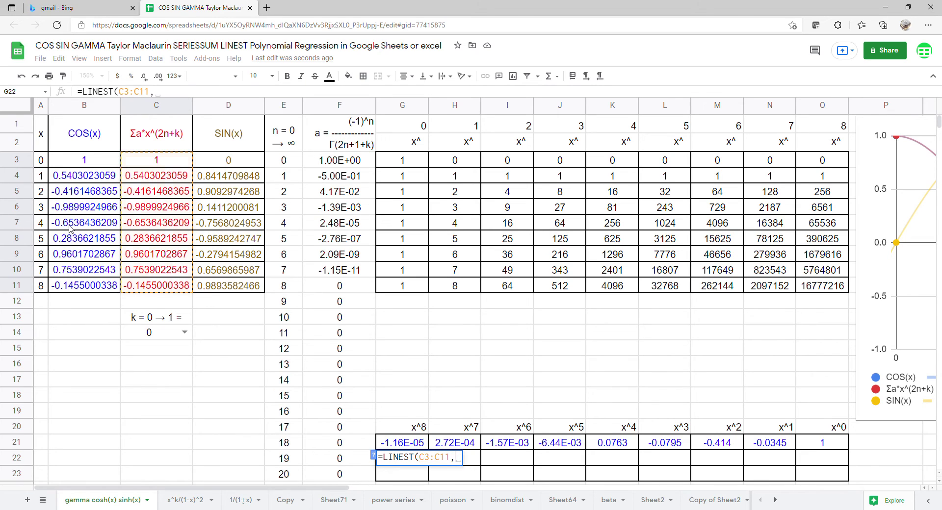
left_click_drag(455, 163, 812, 292)
key("Return")
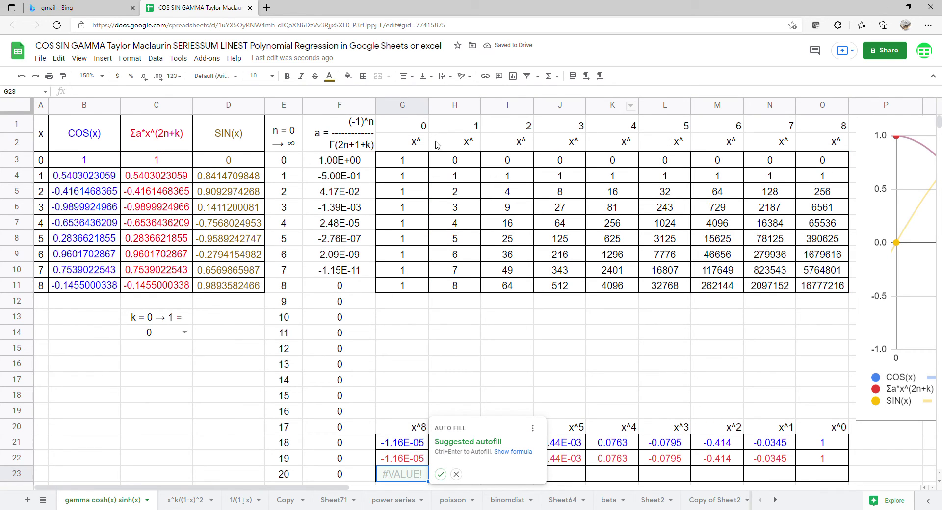
left_click(456, 474)
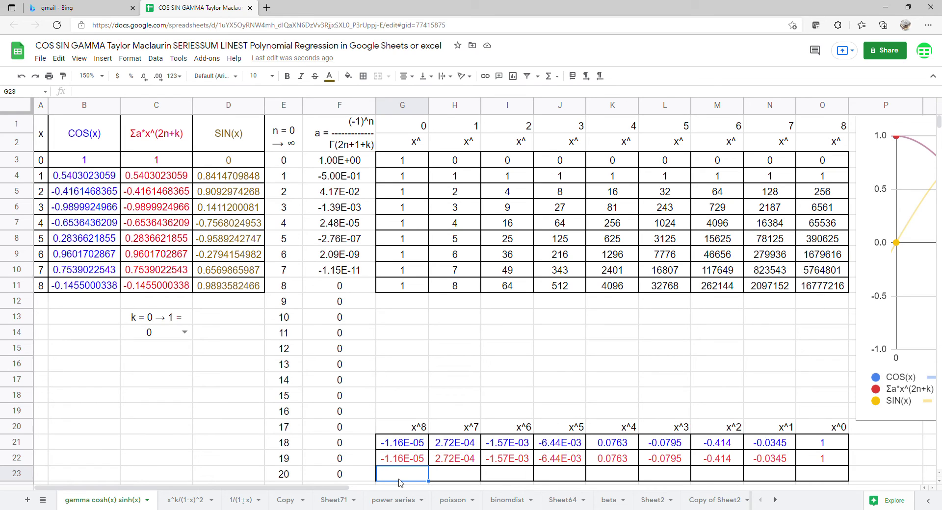
- Compute the SIN(x) polynomial coefficients in G23 with LINEST on D3:D11 against the powers in H3:O11
type("=lines")
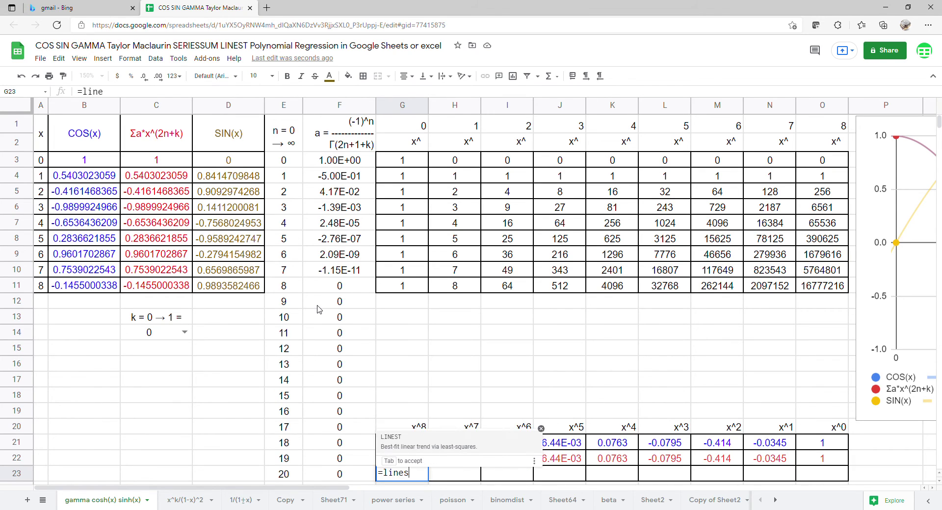
key("Tab")
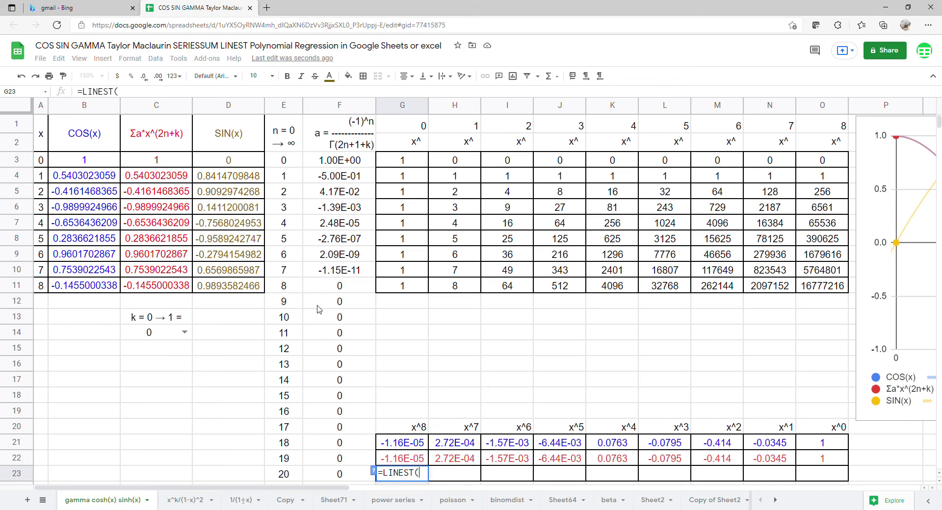
left_click_drag(234, 164, 229, 289)
type(",")
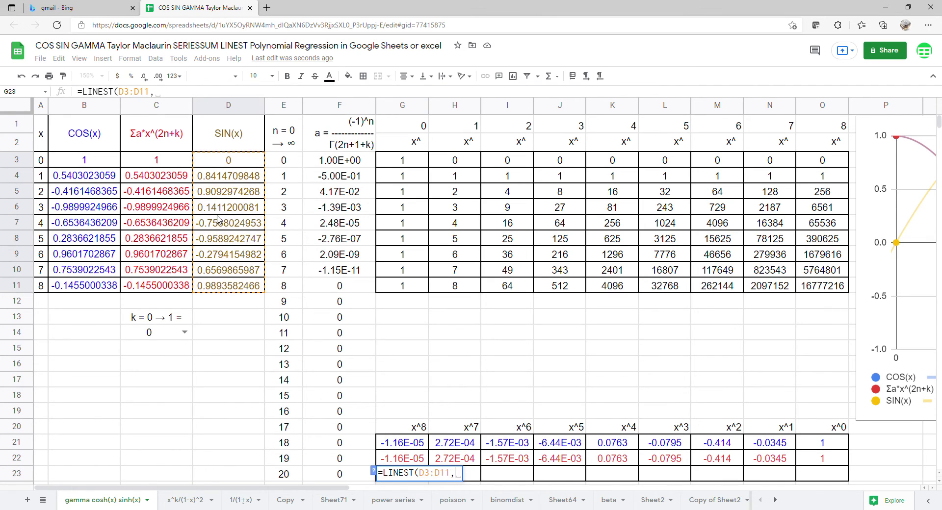
left_click_drag(455, 160, 813, 289)
key("Return")
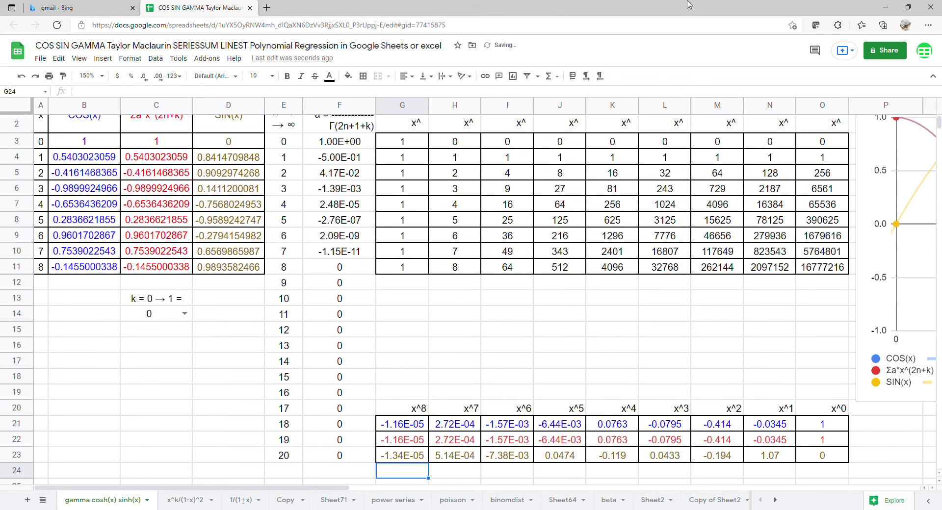
- Move the chart over the powers table so its legend equations sit directly above the LINEST coefficient rows
left_click(457, 27)
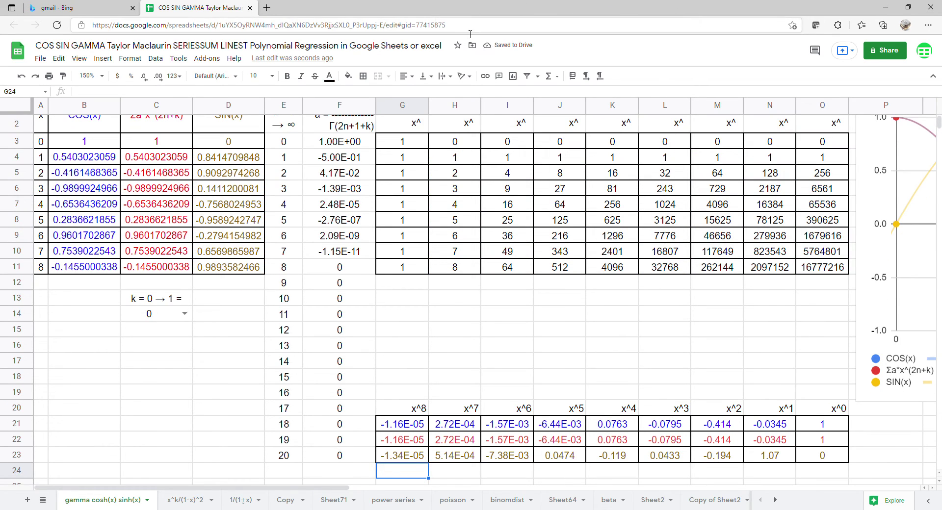
left_click(488, 173)
scroll(487, 171, "up", 1)
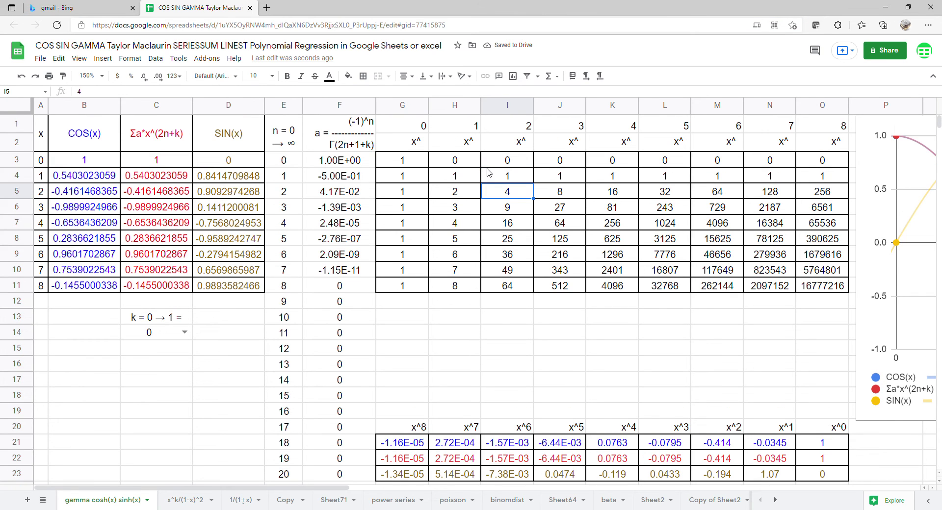
left_click_drag(858, 226, 368, 229)
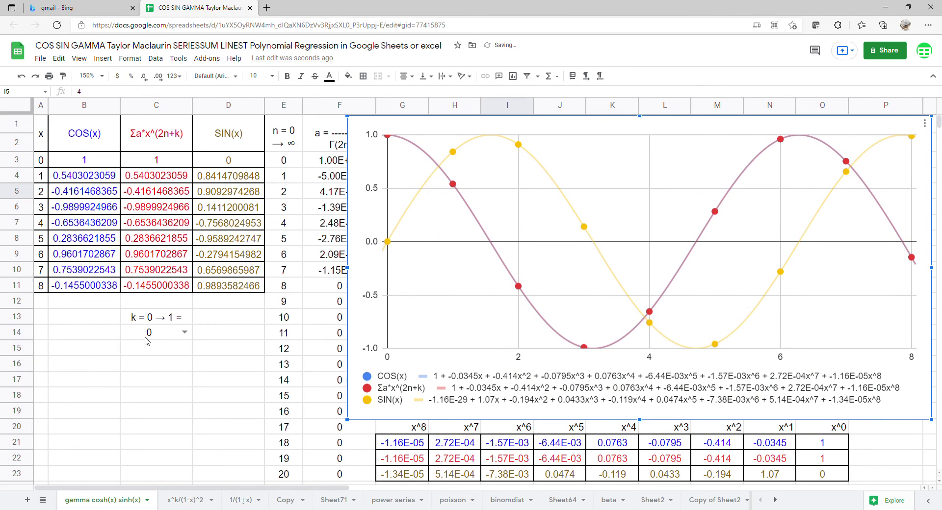
- Compare the COS(x) and series-sum coefficients in G21:O22, and their values in columns B and C
left_click_drag(826, 447, 405, 456)
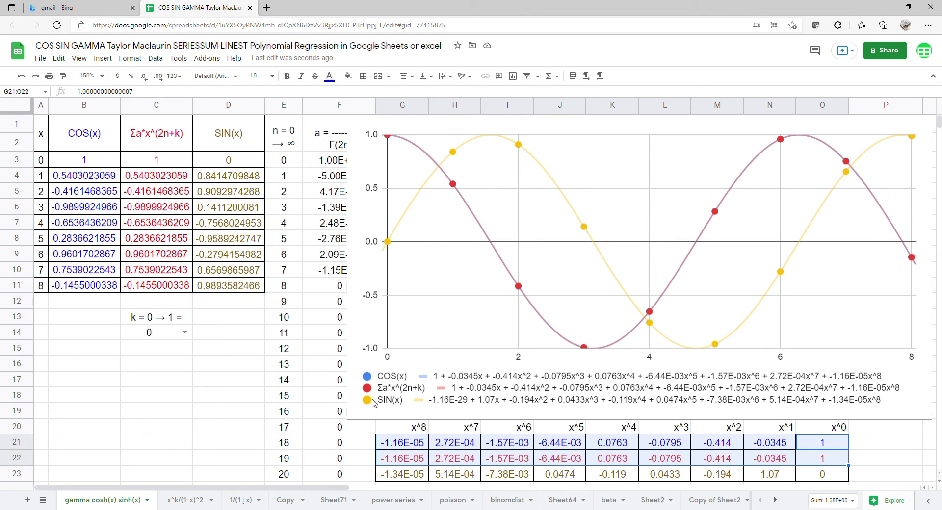
left_click_drag(73, 135, 138, 288)
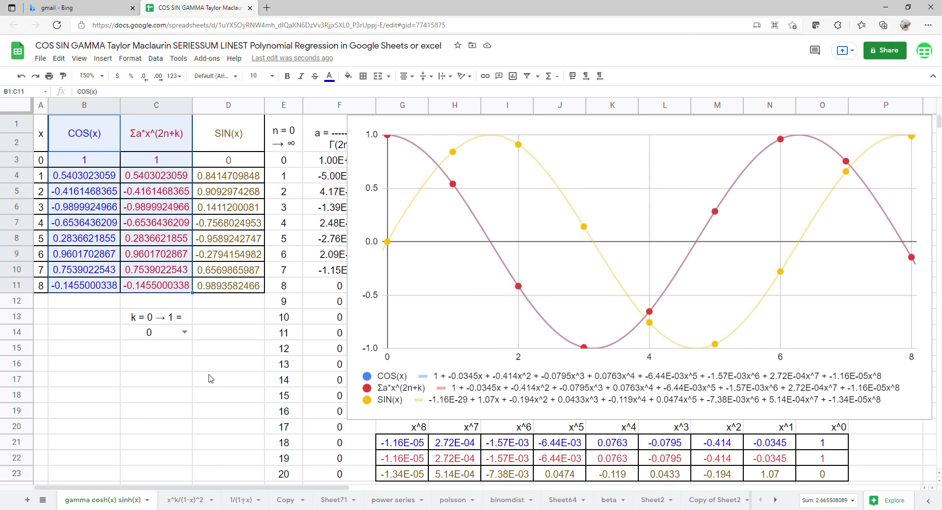
- Change k in C14 to 0.4, 0.8 and finally 1 to shift the series curve from cosine to sine
left_click(185, 333)
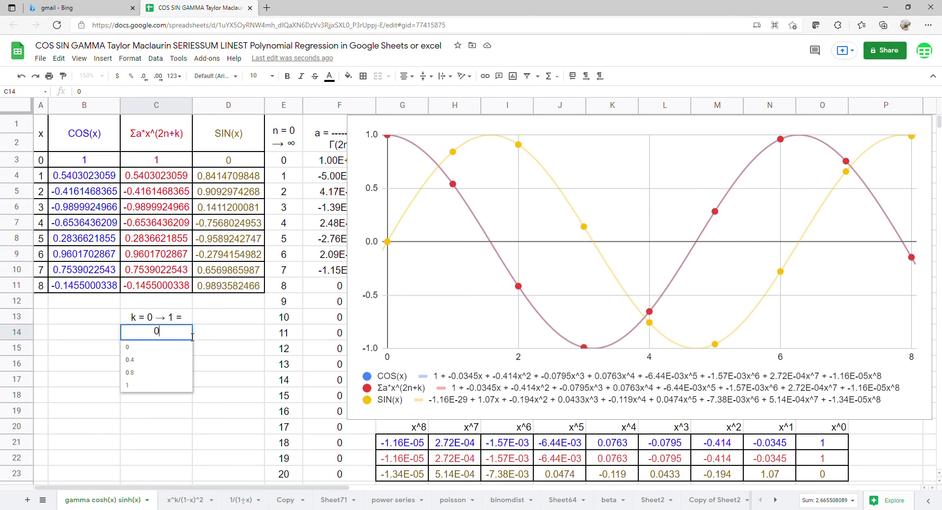
left_click(167, 364)
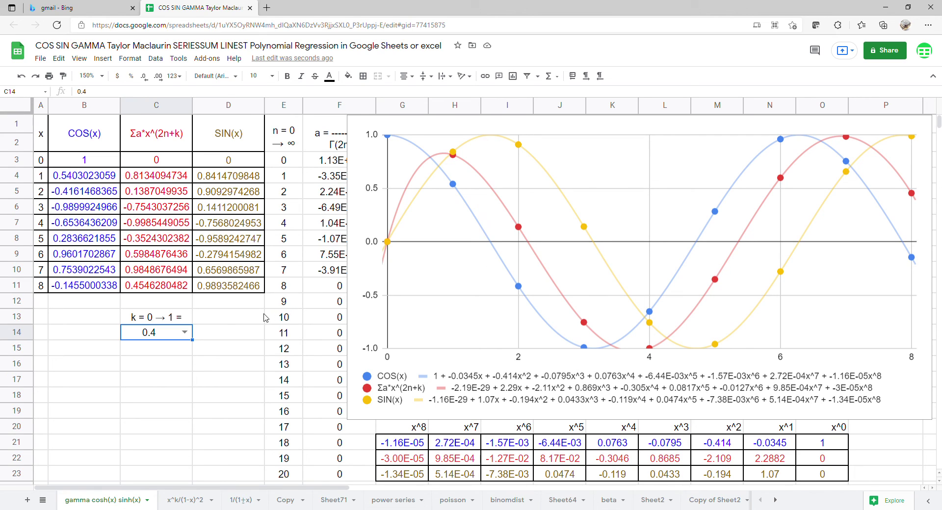
left_click(185, 333)
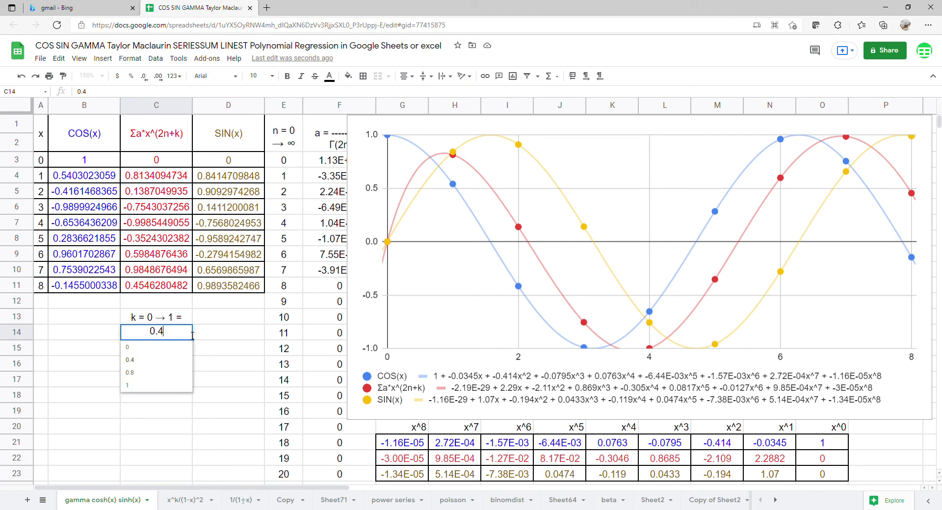
left_click(171, 373)
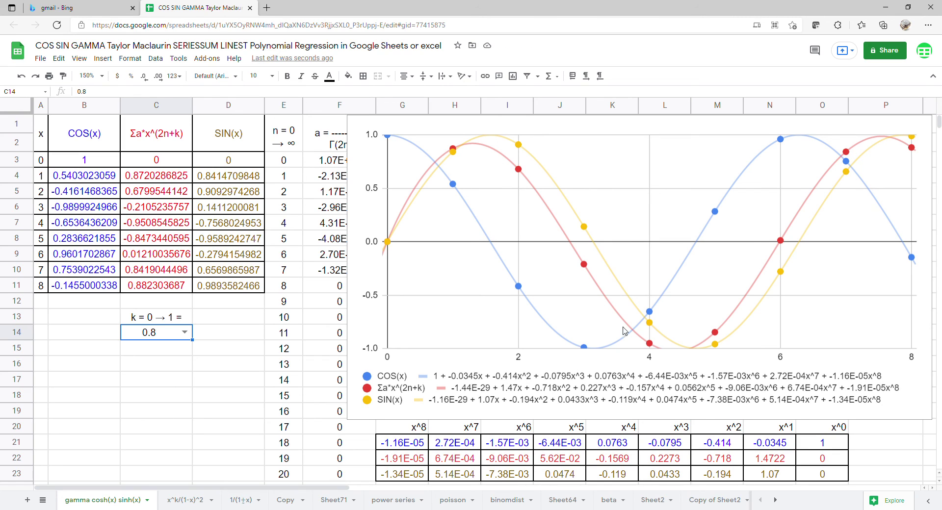
left_click(185, 332)
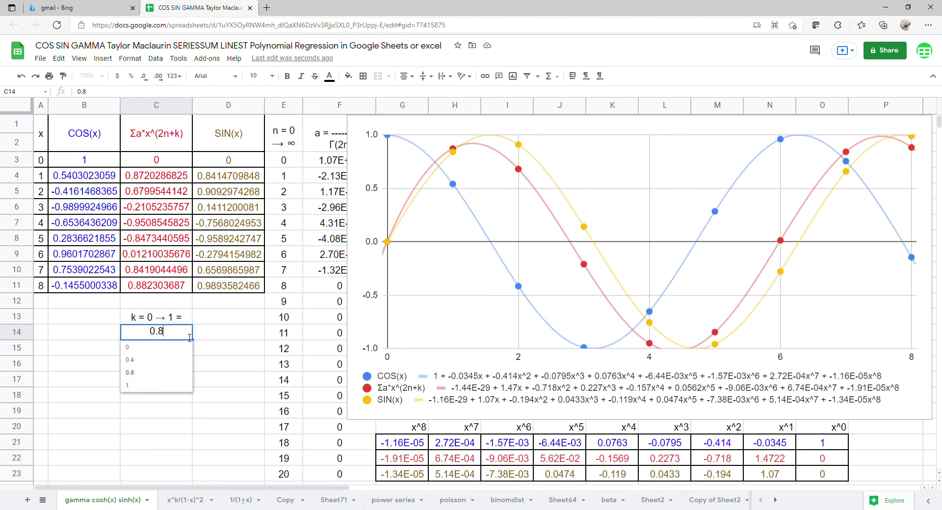
left_click(178, 385)
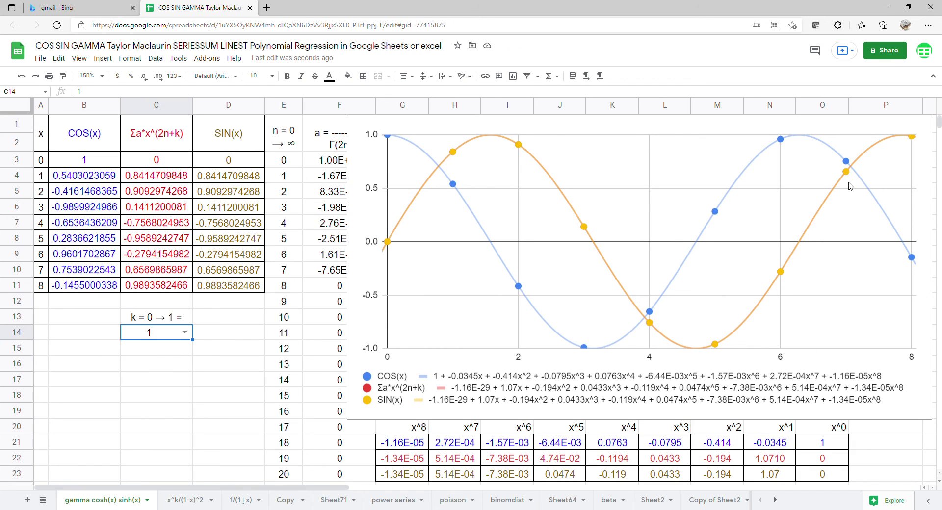
- Compare the series-sum and SIN(x) coefficients in G22:O23, and their values in columns C and D
left_click_drag(826, 470, 423, 476)
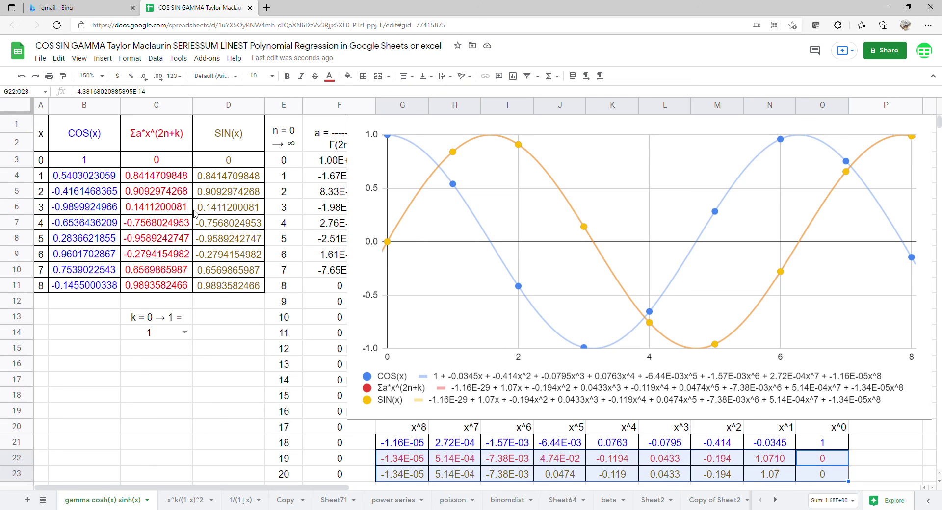
left_click_drag(165, 122, 230, 286)
left_click_drag(157, 142, 228, 290)
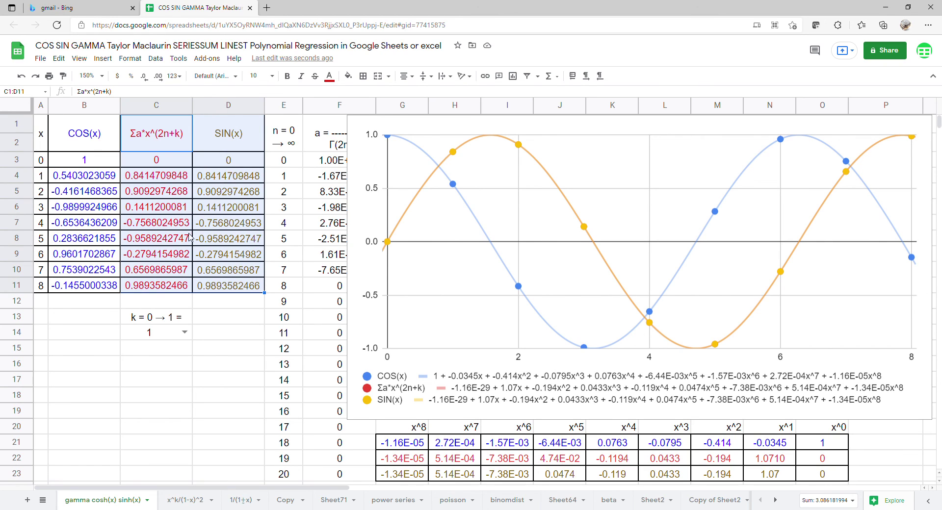
left_click(162, 126)
left_click_drag(143, 137, 150, 292)
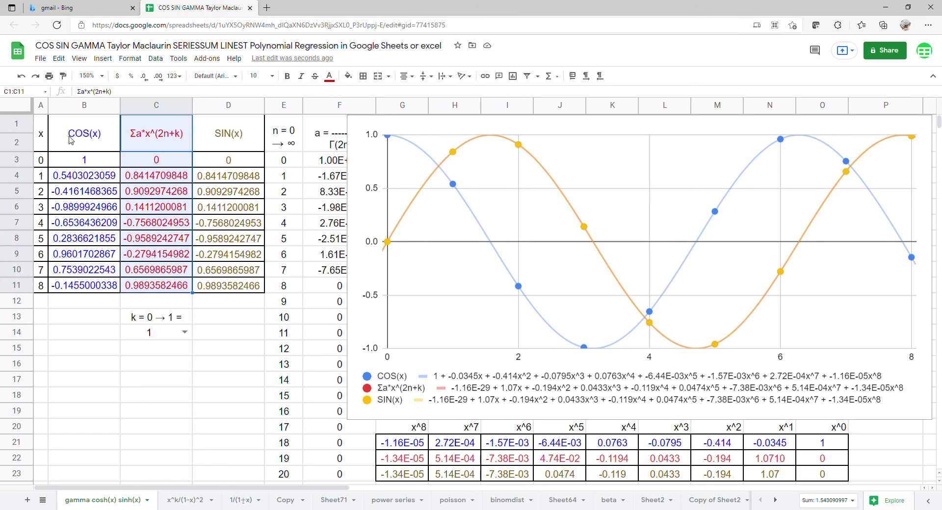